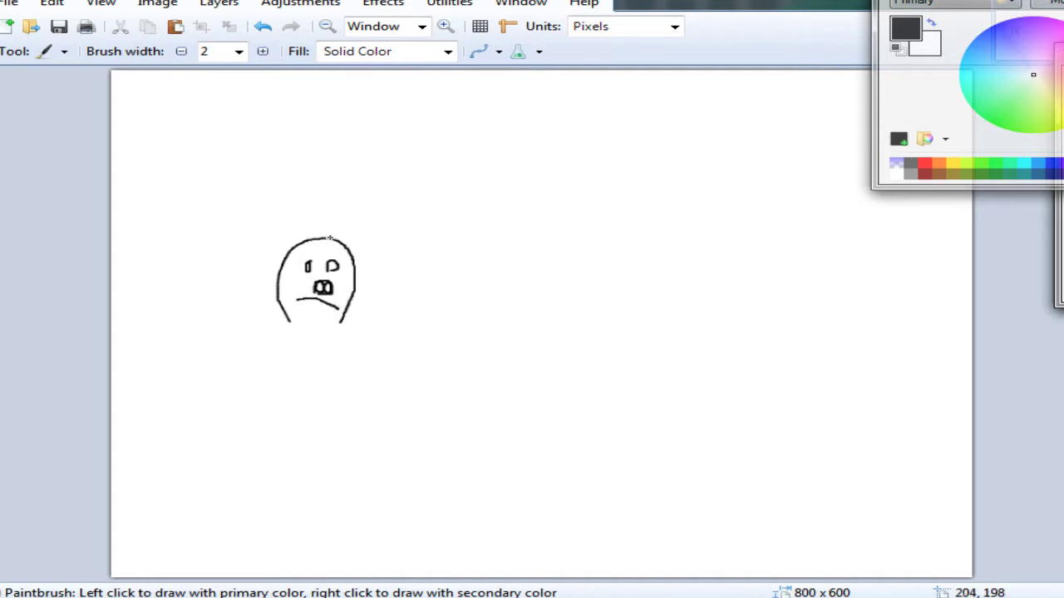
Step: Add hair strands at the back of the figure's head and redraw both eyes with pupils
drag(289, 243, 264, 307)
drag(304, 259, 316, 271)
drag(326, 259, 337, 271)
Step: Draw the figure's body with front and hind legs, and surround the whole figure with a loose freehand outline
mouse_move(339, 323)
mouse_down()
mouse_move(319, 385)
mouse_move(341, 400)
mouse_up()
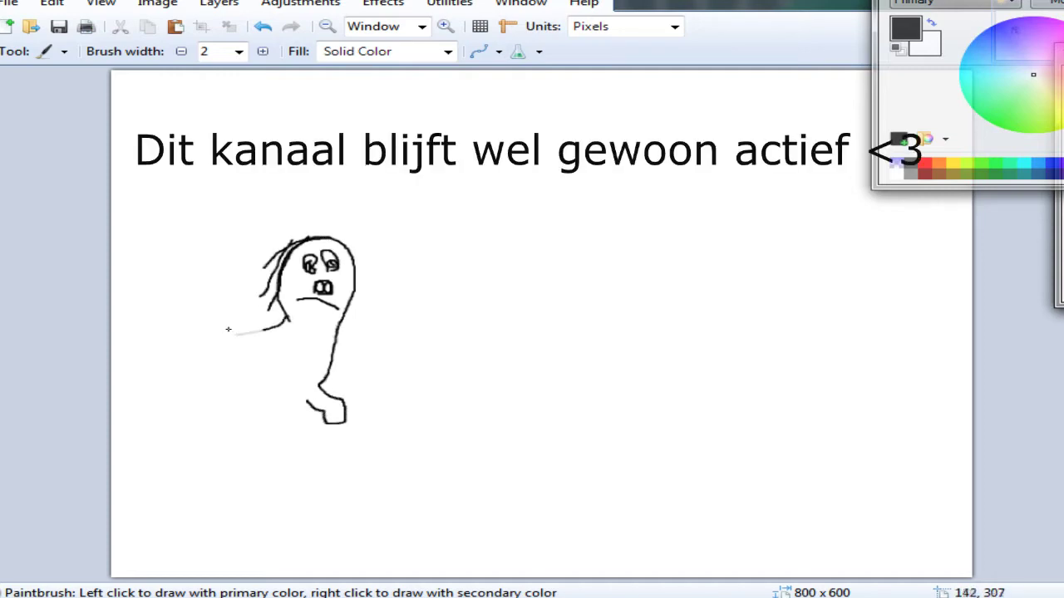
mouse_move(228, 330)
mouse_down()
mouse_move(157, 340)
mouse_move(117, 382)
mouse_move(114, 404)
mouse_move(128, 414)
mouse_move(156, 387)
mouse_move(351, 431)
mouse_up()
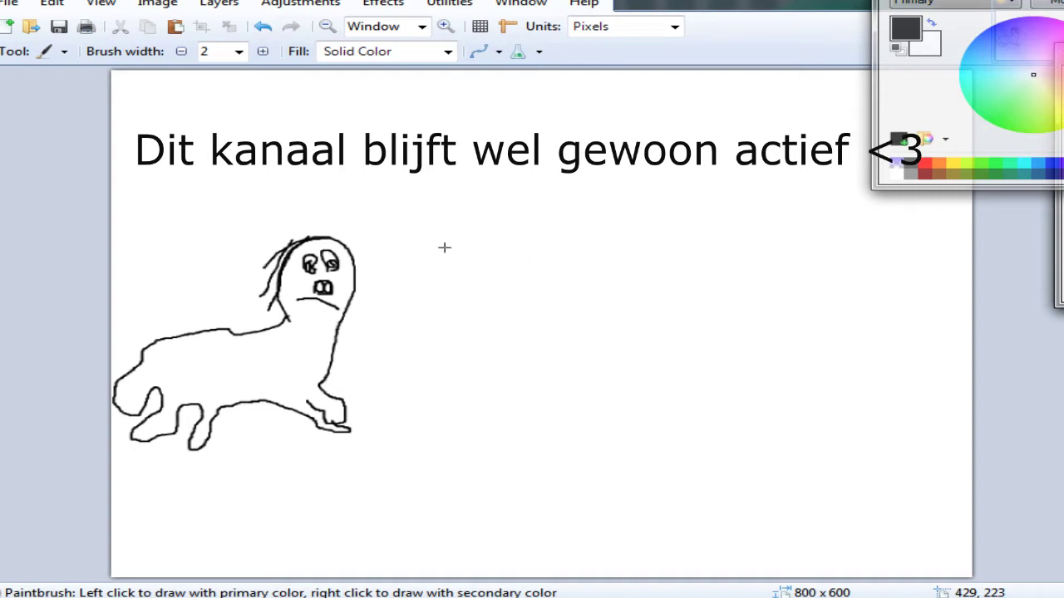
mouse_move(322, 236)
mouse_down()
mouse_move(332, 194)
mouse_move(367, 192)
mouse_move(390, 258)
mouse_move(394, 285)
mouse_move(366, 332)
mouse_move(384, 434)
mouse_move(366, 455)
mouse_move(313, 466)
mouse_move(237, 451)
mouse_move(185, 480)
mouse_move(154, 481)
mouse_move(131, 463)
mouse_up()
mouse_move(103, 405)
mouse_down()
mouse_move(152, 286)
mouse_move(303, 204)
mouse_move(351, 194)
mouse_up()
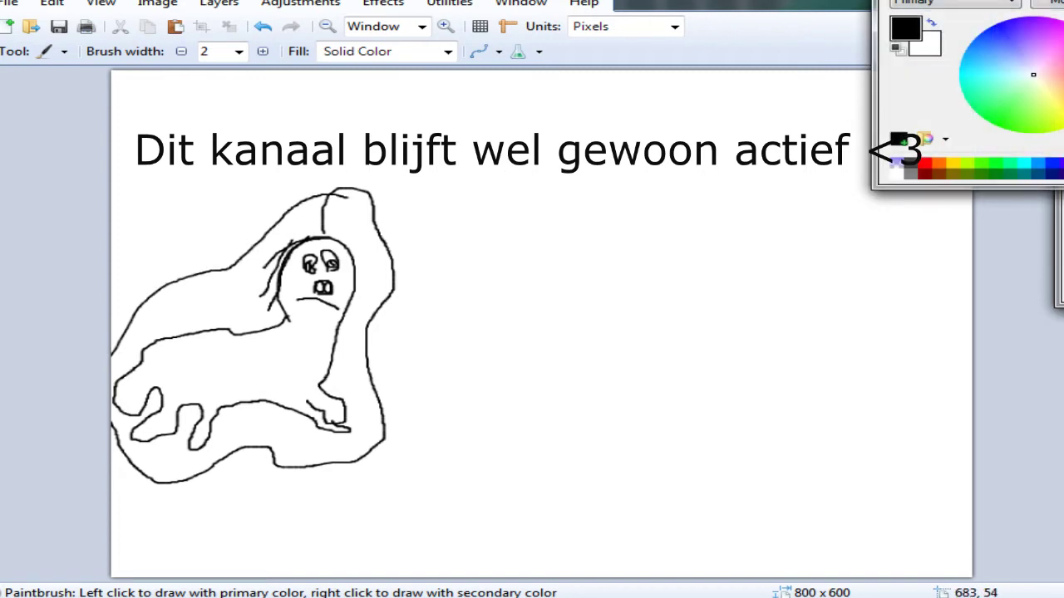
Step: Try to flood-fill the space between the figure and its surrounding outline with light blue
click(1038, 166)
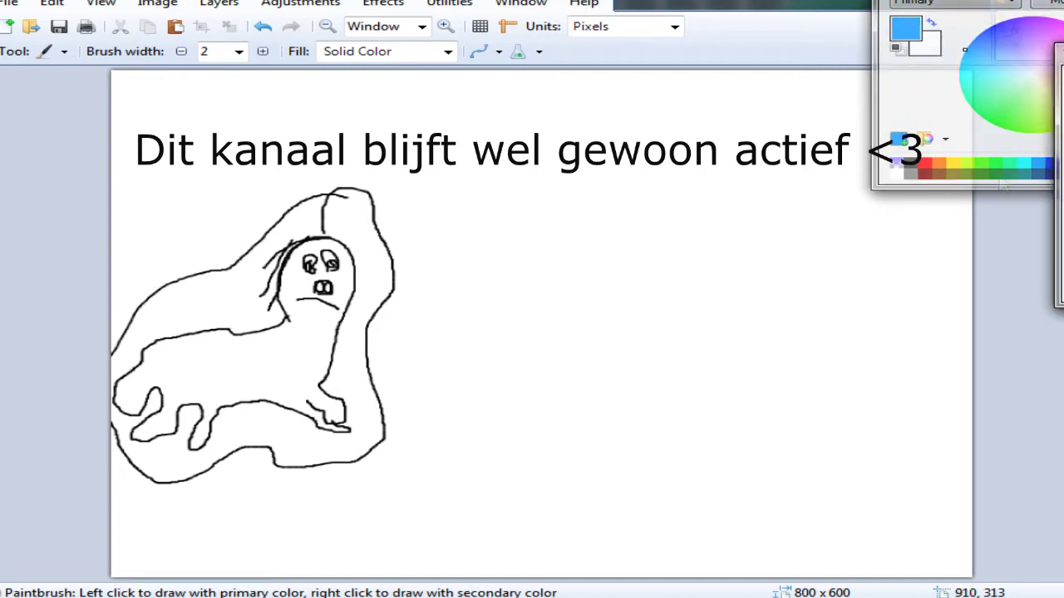
key(f)
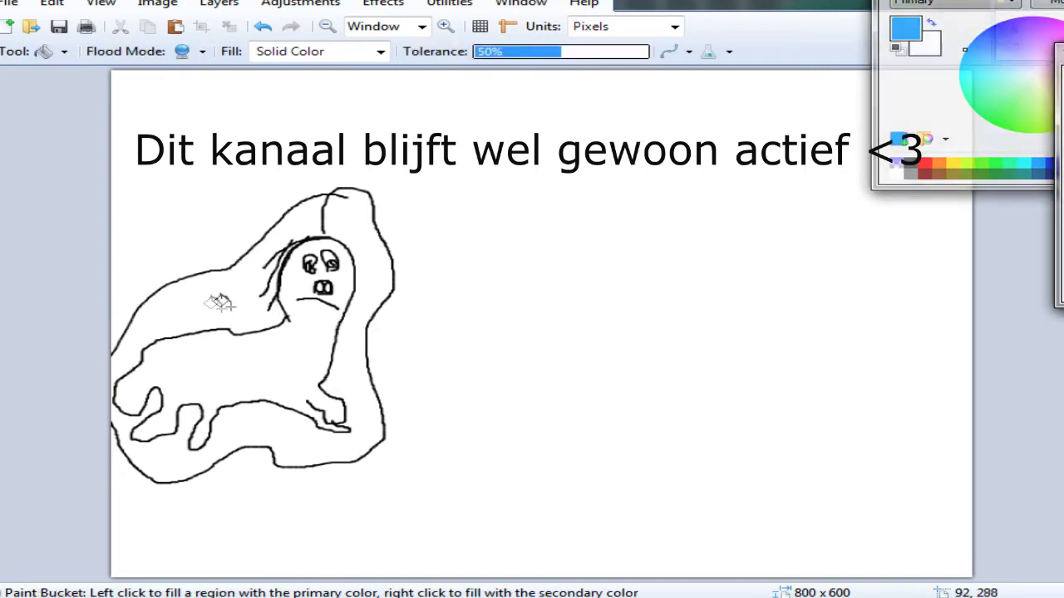
click(245, 307)
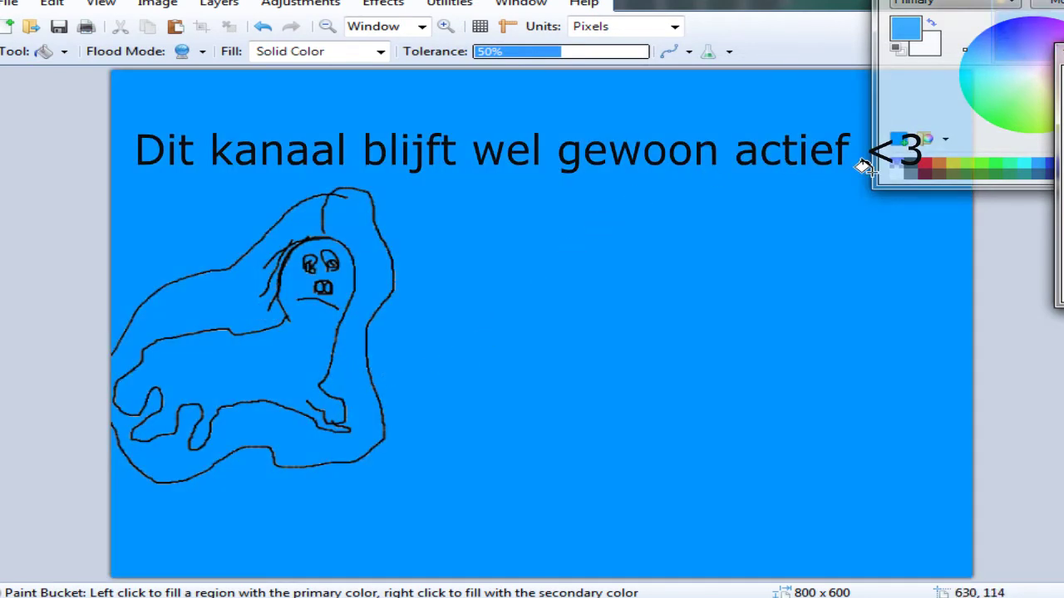
key(ctrl+z)
Step: Trace the contour of the head, neck and chest with dark grey Pencil strokes
key(ctrl+plus)
key(ctrl+plus)
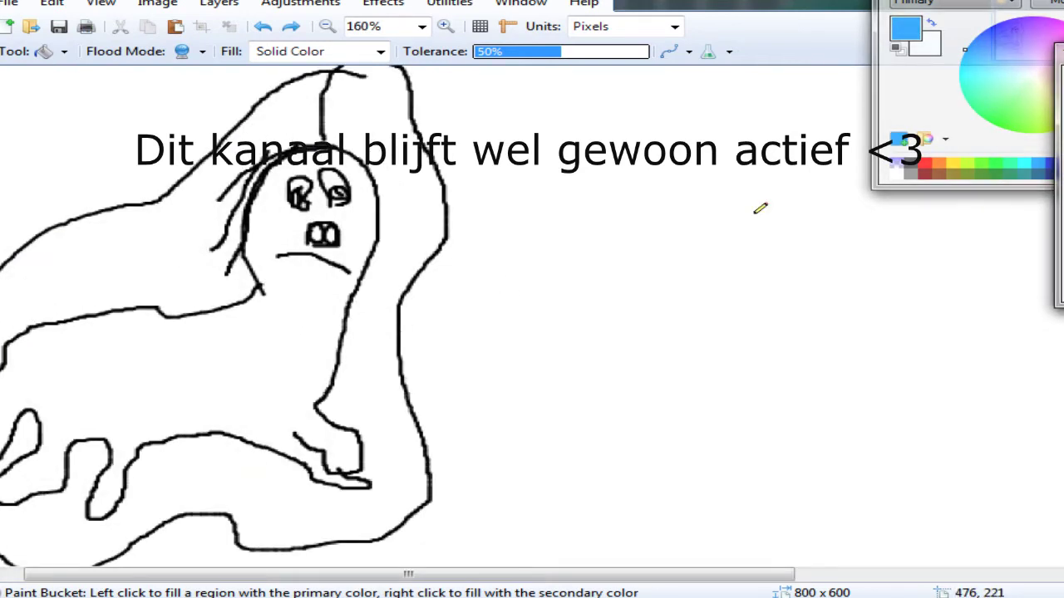
key(p)
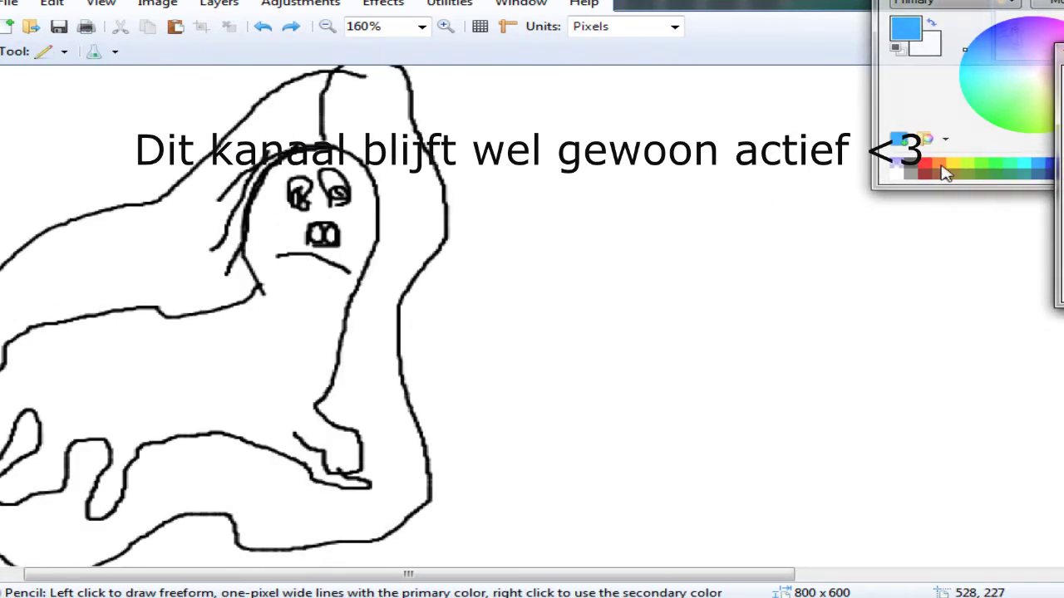
click(911, 169)
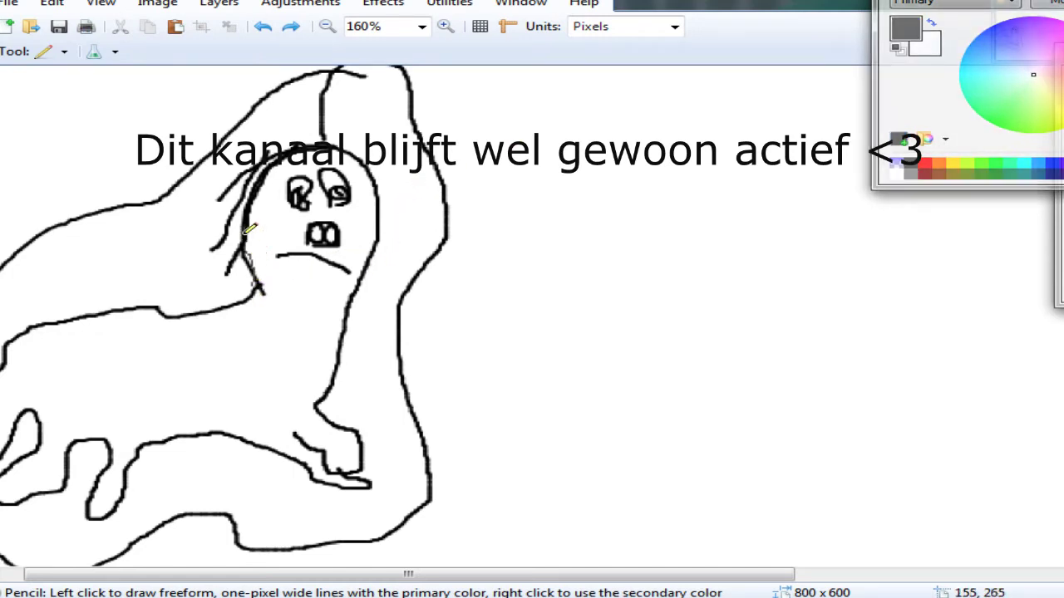
mouse_move(333, 146)
mouse_down()
mouse_move(372, 158)
mouse_move(381, 200)
mouse_move(324, 409)
mouse_move(364, 432)
mouse_move(368, 423)
mouse_up()
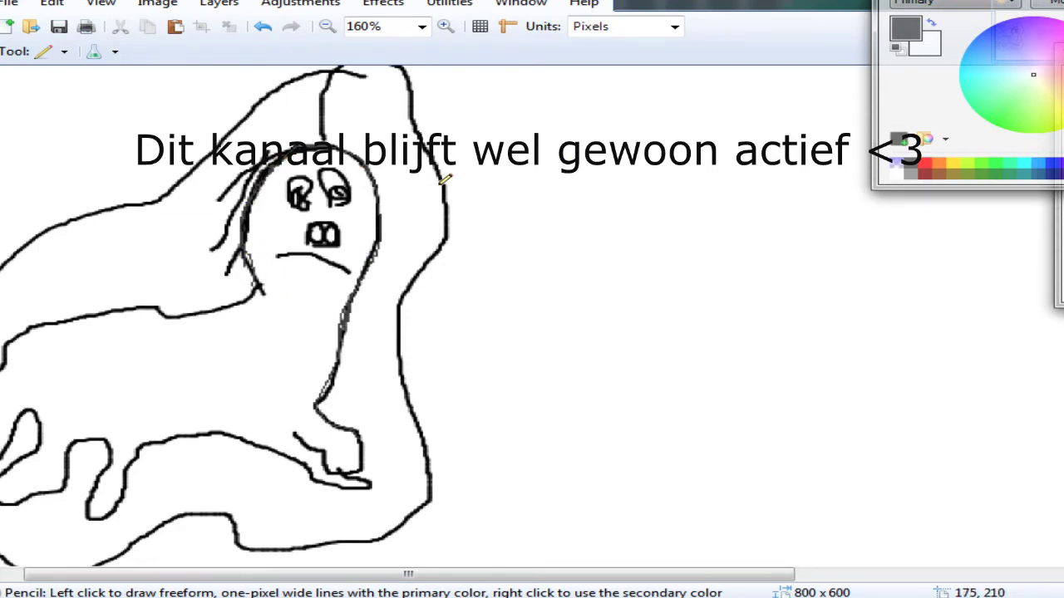
Step: Shade the right edge of the figure's face with short dark grey Pencil strokes
drag(1030, 77, 1001, 85)
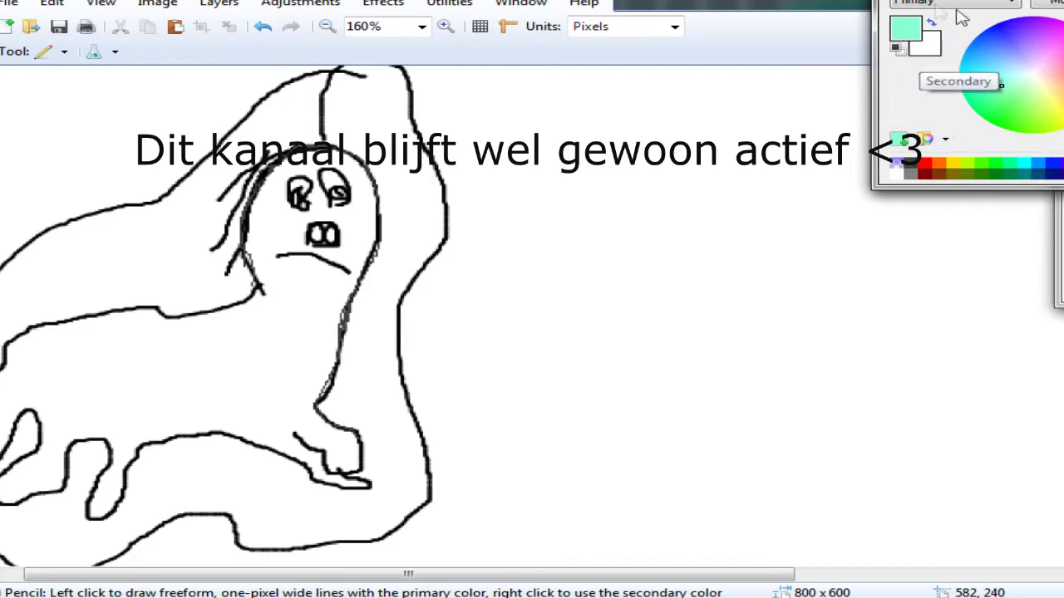
click(913, 165)
mouse_move(373, 268)
mouse_down()
mouse_move(389, 205)
mouse_move(384, 253)
mouse_up()
Step: Scribble a dark grey moustache and beard around the figure's mouth and chin with the Pencil
scroll(169, 418, down, 3)
scroll(484, 508, up, 3)
drag(448, 574, 425, 576)
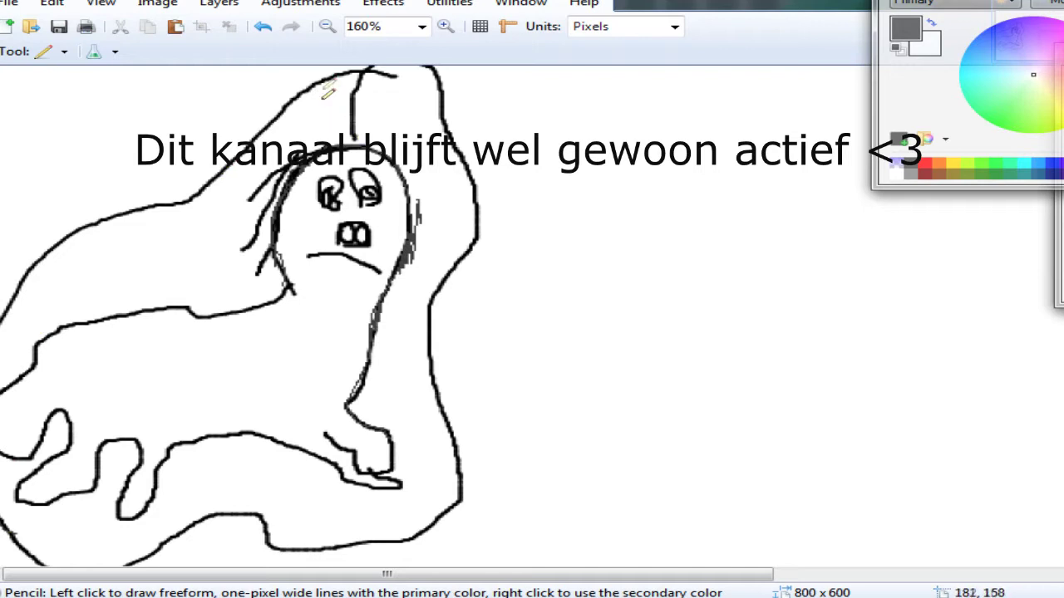
scroll(328, 83, up, 3)
scroll(325, 277, down, 6)
scroll(325, 357, up, 5)
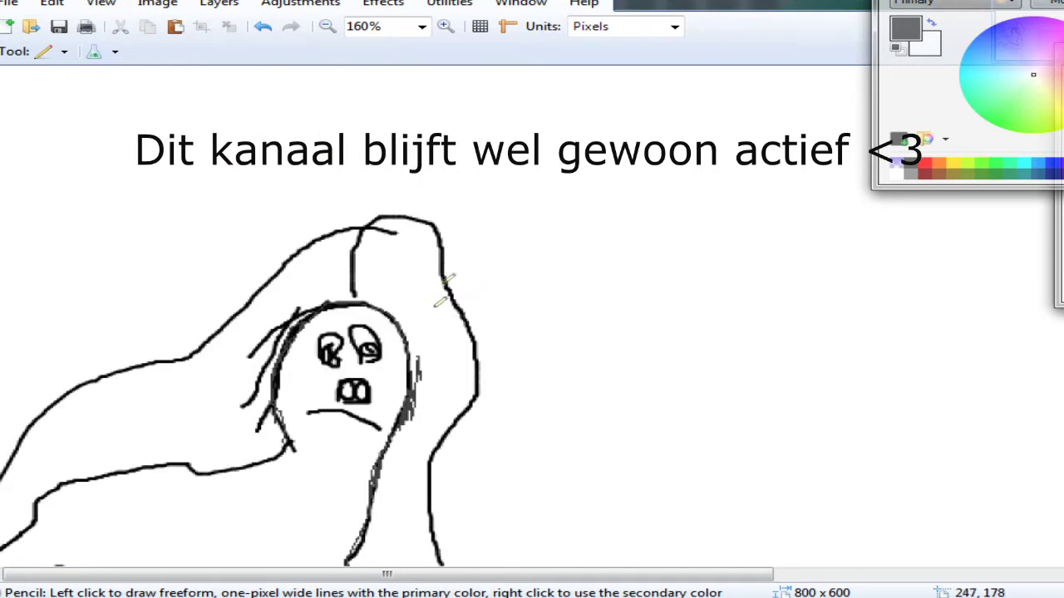
scroll(424, 314, down, 4)
scroll(374, 254, up, 2)
mouse_move(420, 266)
mouse_down()
mouse_move(336, 332)
mouse_move(339, 352)
mouse_move(378, 310)
mouse_move(308, 334)
mouse_move(344, 326)
mouse_move(295, 319)
mouse_move(350, 321)
mouse_move(366, 309)
mouse_move(408, 338)
mouse_move(374, 332)
mouse_up()
mouse_move(282, 308)
mouse_down()
mouse_move(303, 276)
mouse_move(344, 276)
mouse_move(351, 262)
mouse_move(322, 287)
mouse_move(375, 295)
mouse_move(392, 290)
mouse_move(392, 275)
mouse_move(361, 293)
mouse_move(316, 262)
mouse_up()
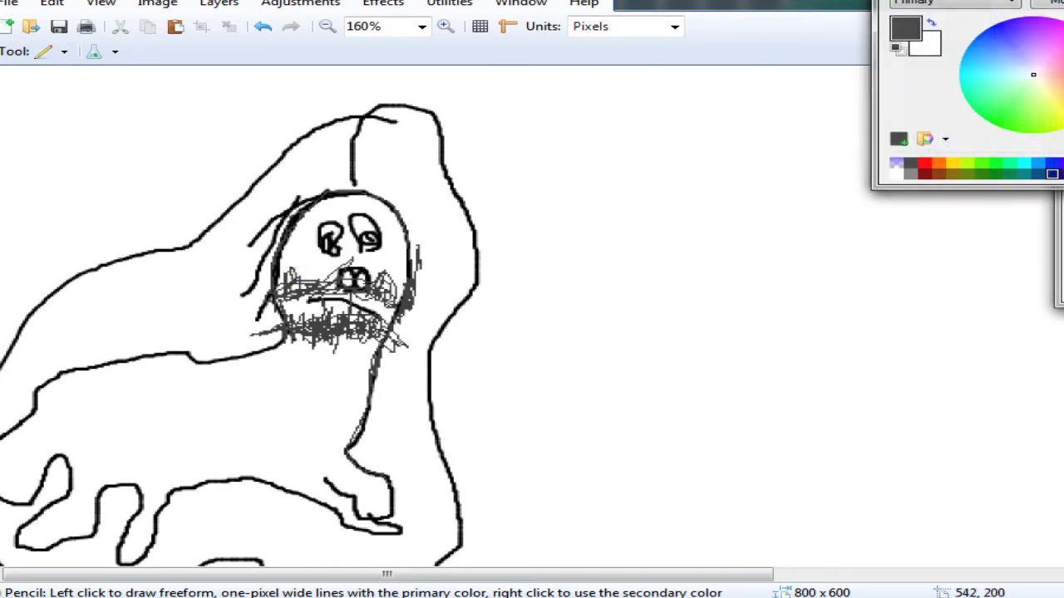
Step: Cover the stray grey marks beside the face with white Paintbrush strokes, and bring the Tools and Colors windows into view
click(896, 174)
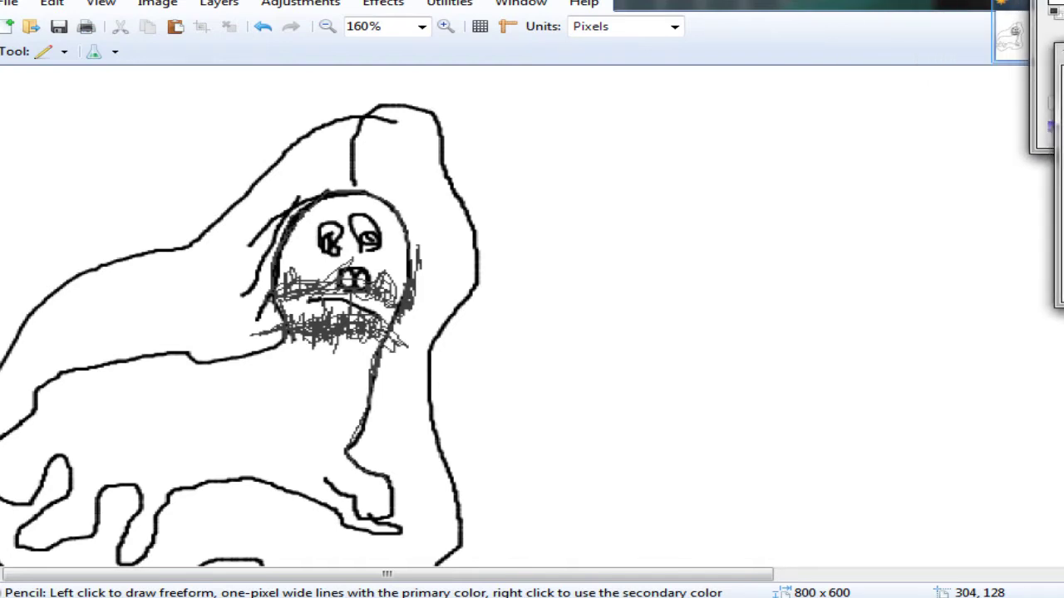
key(b)
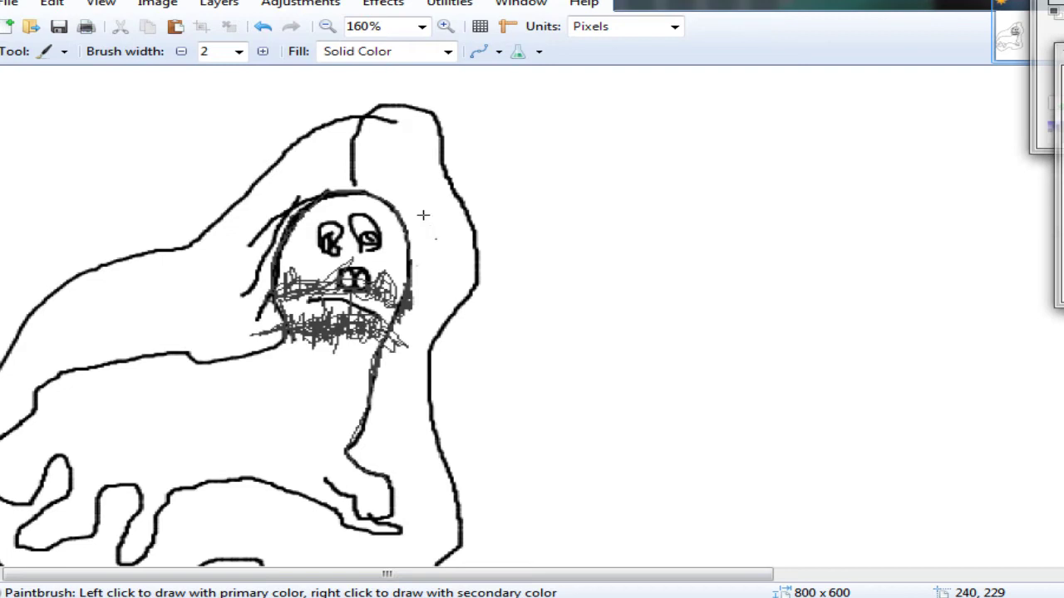
drag(1058, 48, 883, 10)
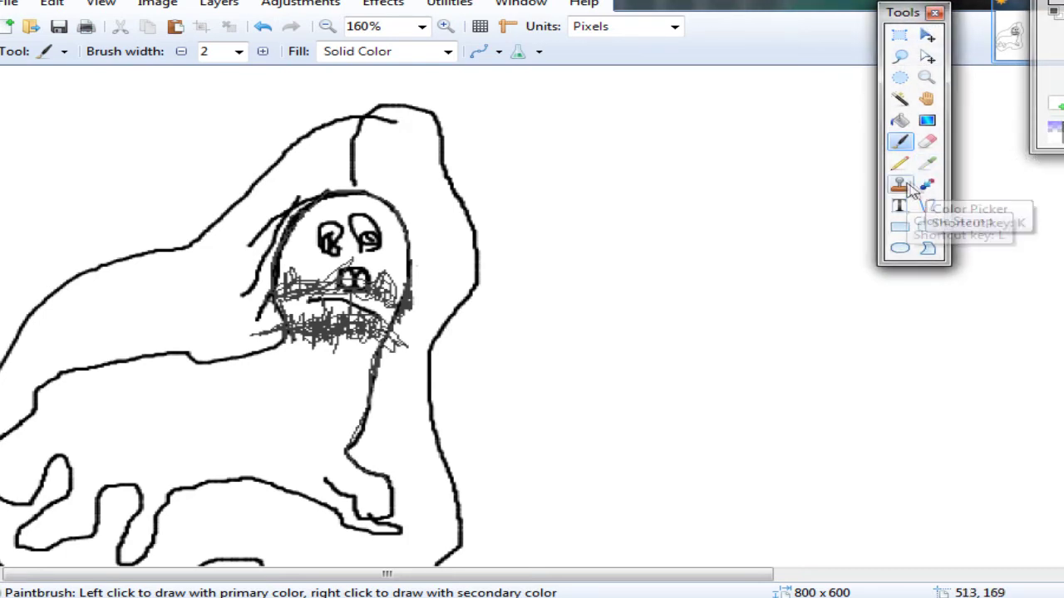
drag(1048, 2, 833, 38)
Step: Paint the middle of the figure's body magenta with the Paintbrush at width 50
click(1039, 164)
mouse_move(268, 399)
mouse_down()
mouse_move(214, 392)
mouse_move(266, 397)
mouse_up()
click(239, 51)
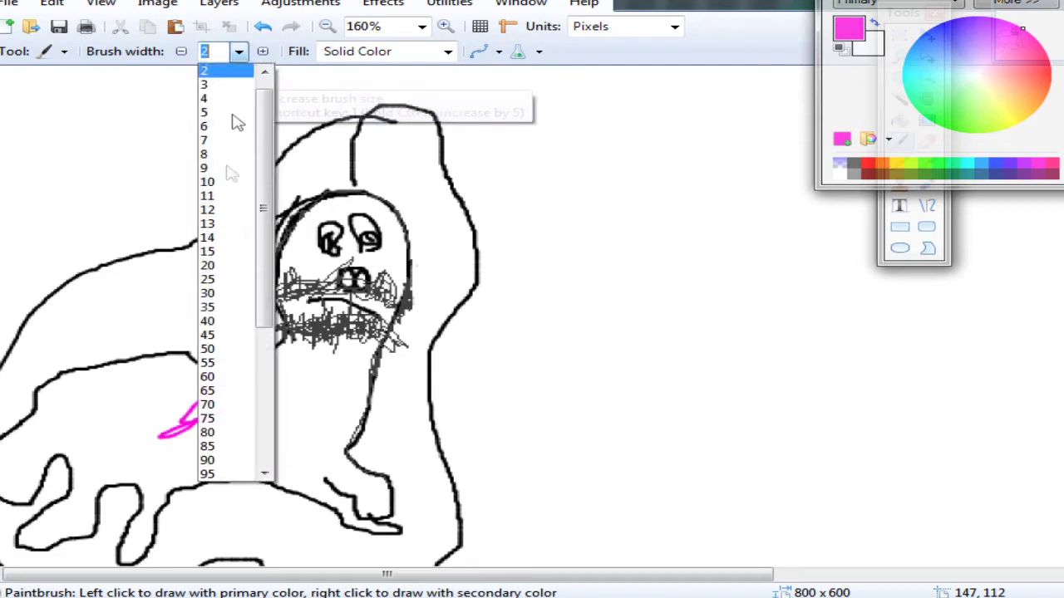
click(234, 346)
mouse_move(302, 400)
mouse_down()
mouse_move(208, 423)
mouse_move(183, 408)
mouse_move(179, 390)
mouse_move(91, 408)
mouse_move(254, 421)
mouse_up()
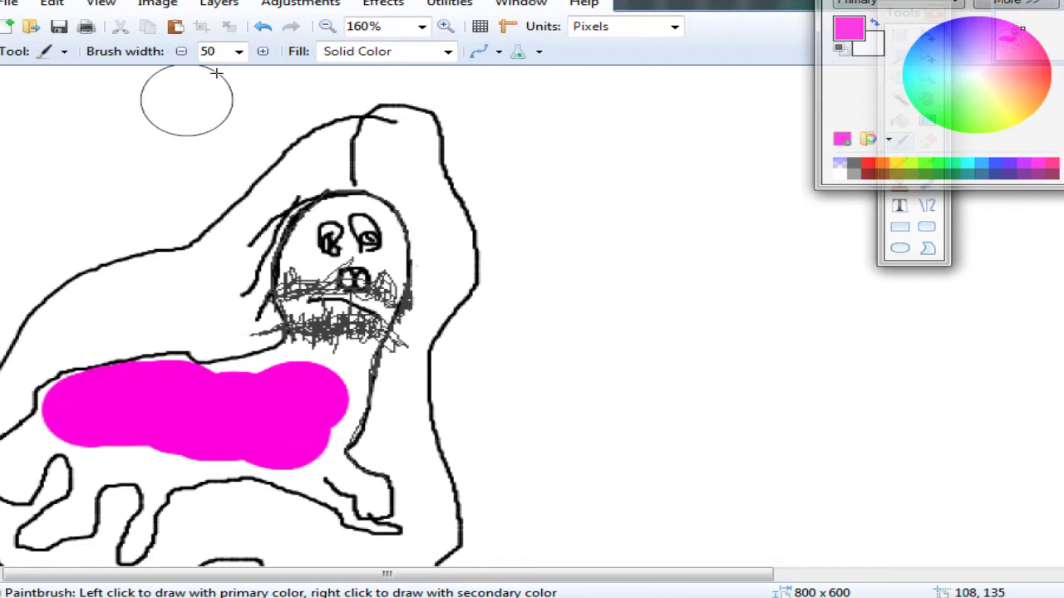
Step: With brush width 7, add a short magenta stroke near the front leg and draw a large oval right of the figure
click(238, 51)
click(218, 97)
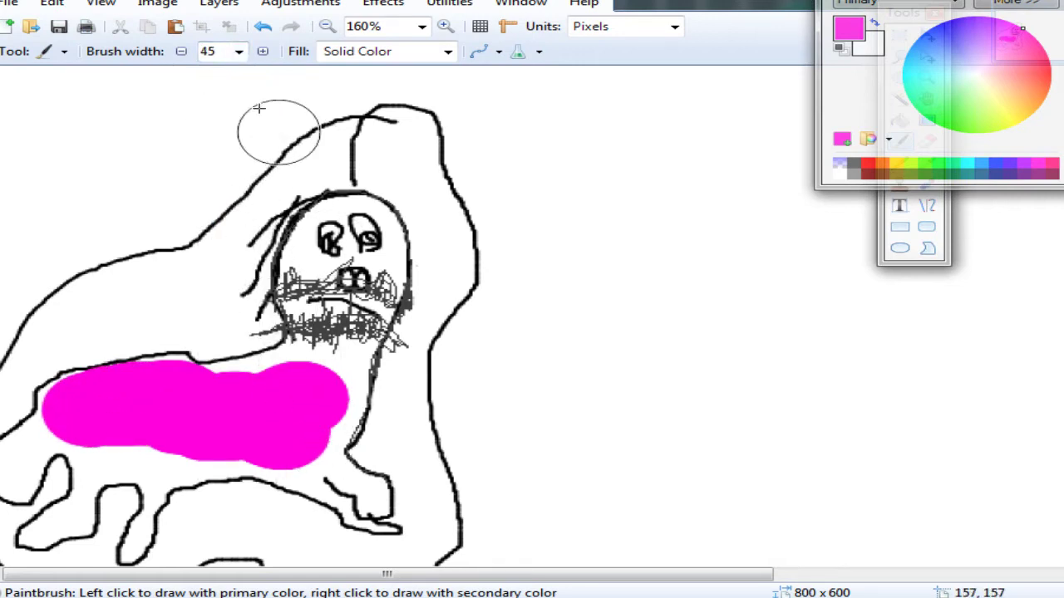
click(239, 51)
scroll(214, 166, up, 2)
click(213, 74)
drag(305, 446, 342, 470)
mouse_move(720, 190)
mouse_down()
mouse_move(617, 259)
mouse_move(761, 184)
mouse_move(660, 209)
mouse_up()
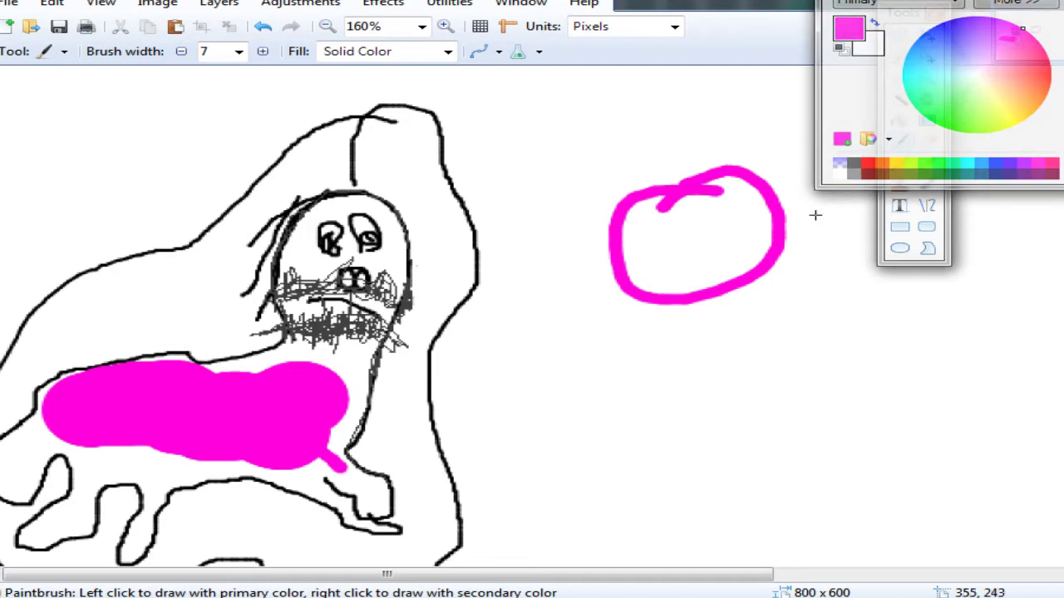
Step: Try to flood-fill the thick magenta oval with magenta
click(899, 121)
click(659, 242)
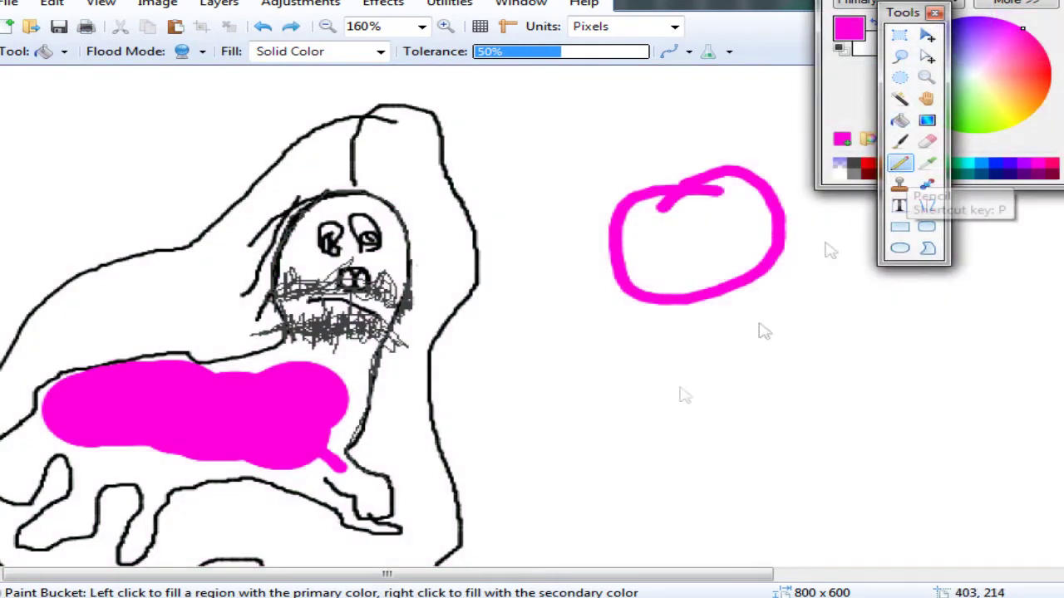
Step: Draw a thin magenta oval with the Pencil below the thick one and flood-fill from inside it with magenta
click(899, 164)
mouse_move(632, 408)
mouse_down()
mouse_move(617, 473)
mouse_move(613, 404)
mouse_up()
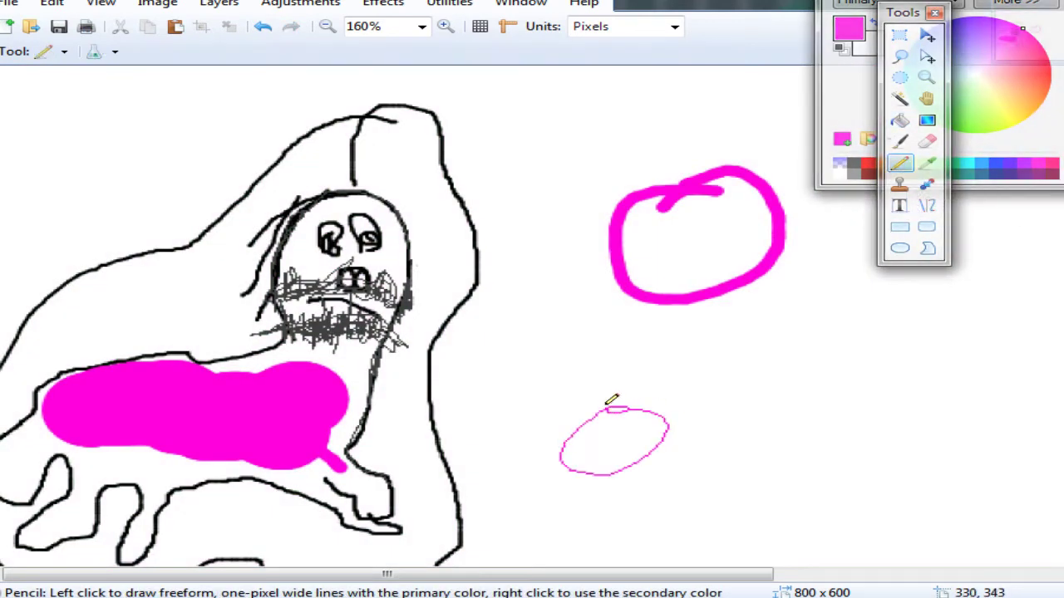
click(900, 121)
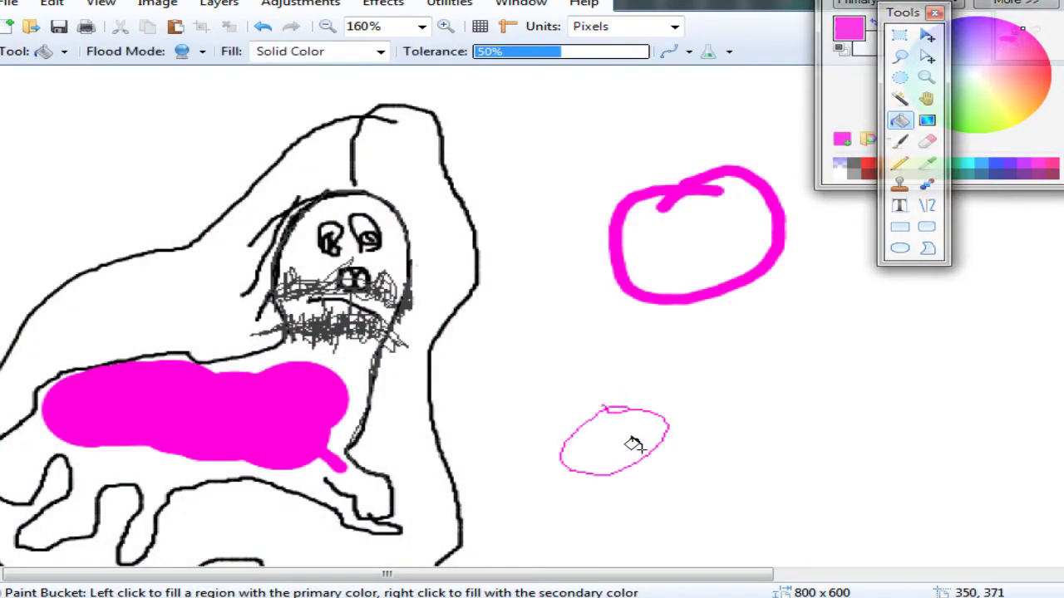
click(632, 441)
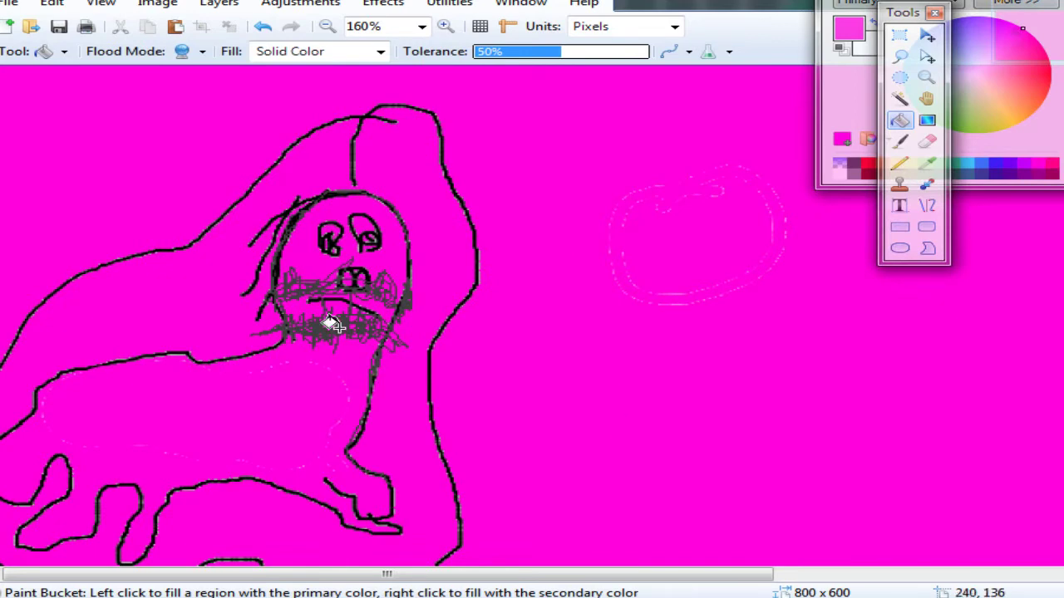
Step: Draw a blue loop with the Pencil right of the figure and flood-fill from inside it with blue
scroll(339, 385, down, 3)
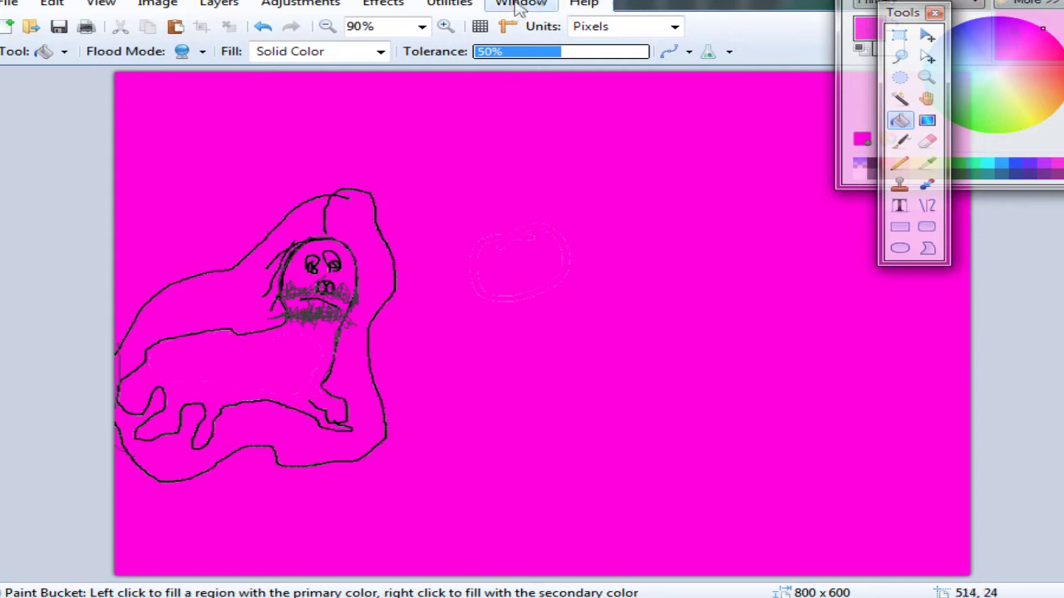
drag(881, 3, 4, 0)
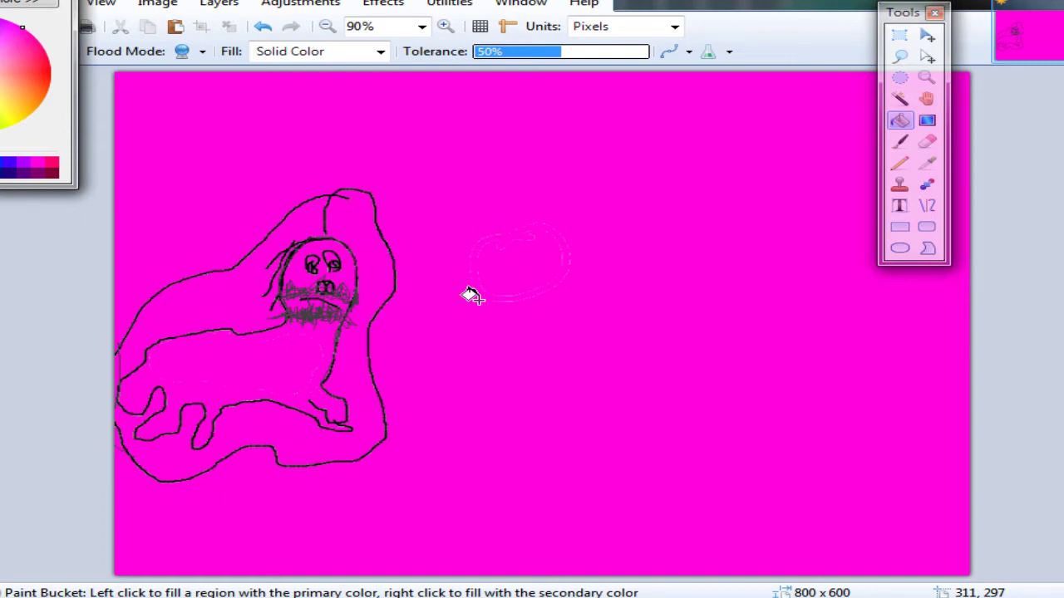
click(899, 163)
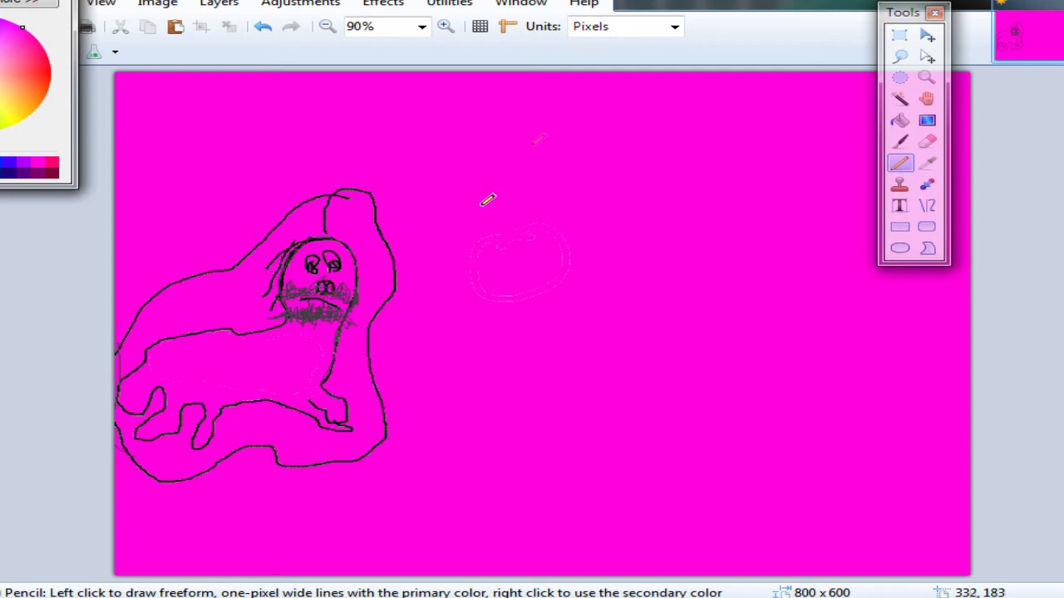
mouse_move(727, 86)
mouse_down()
mouse_move(587, 172)
mouse_move(561, 133)
mouse_up()
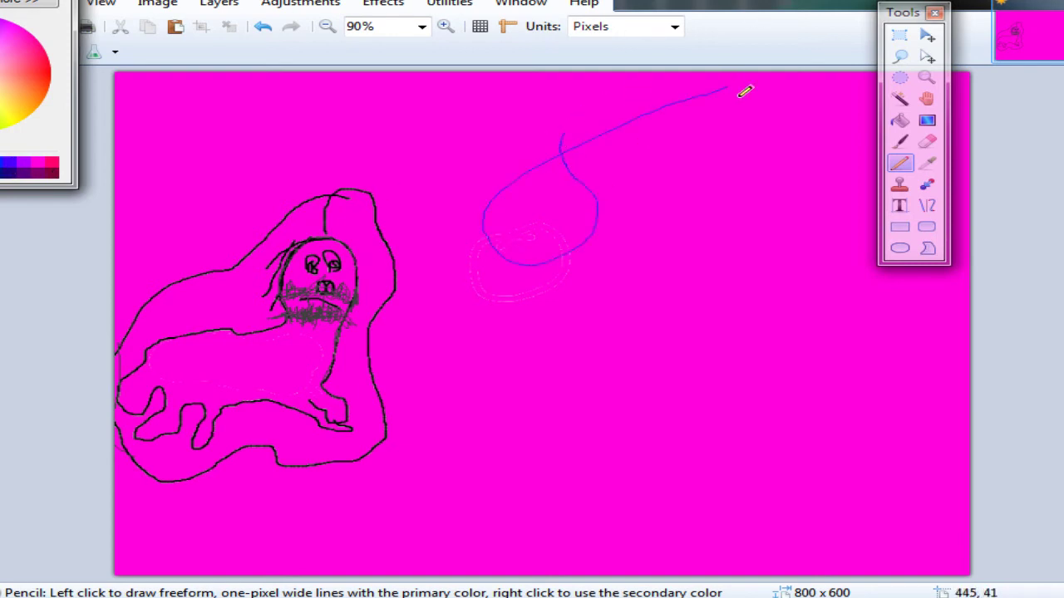
click(899, 120)
click(525, 227)
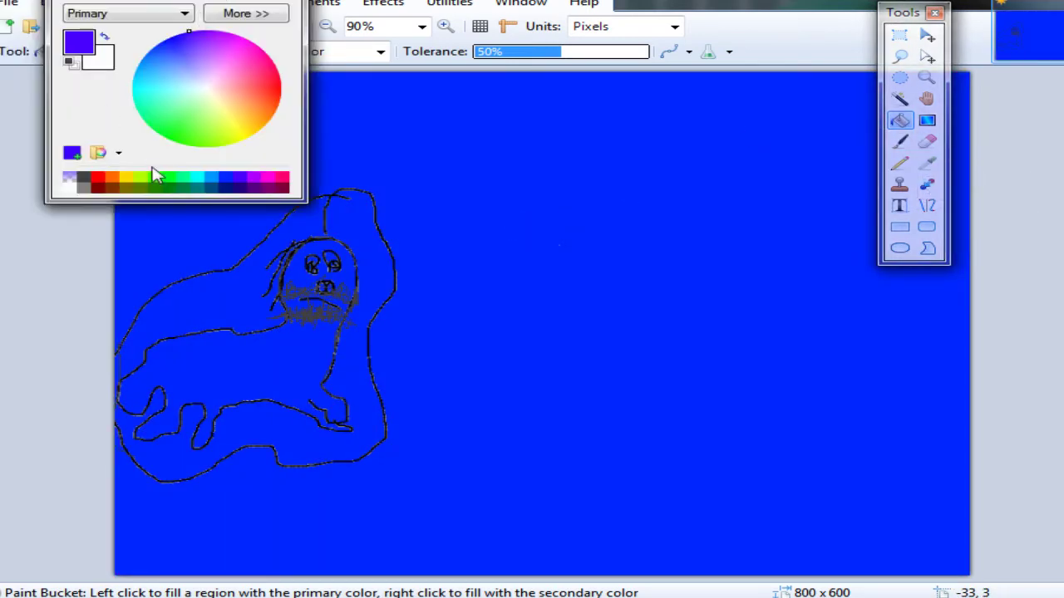
Step: Recolor the canvas background with a red fill followed by a magenta fill
click(105, 179)
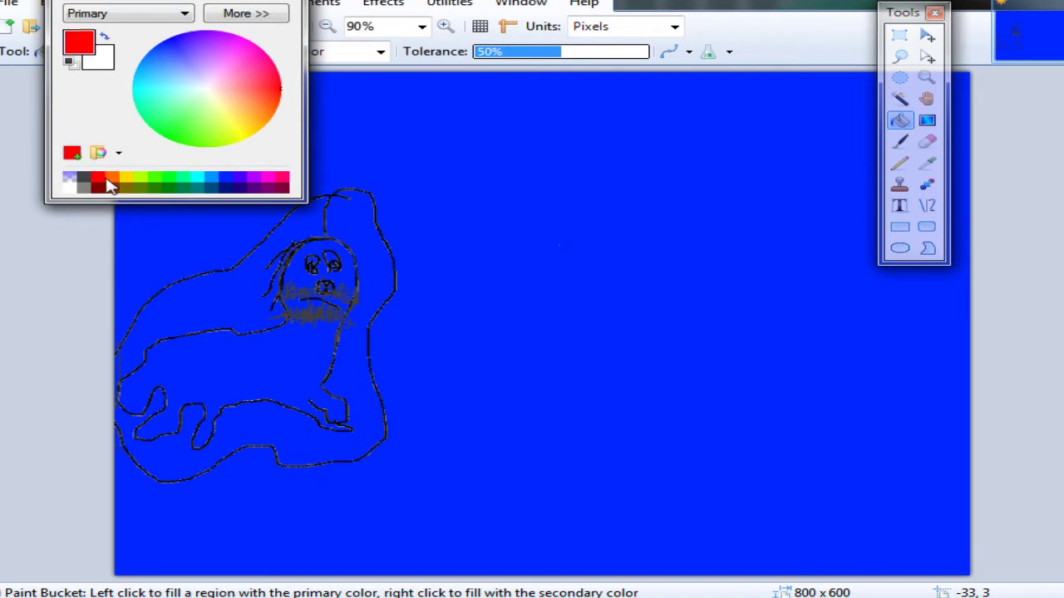
click(607, 207)
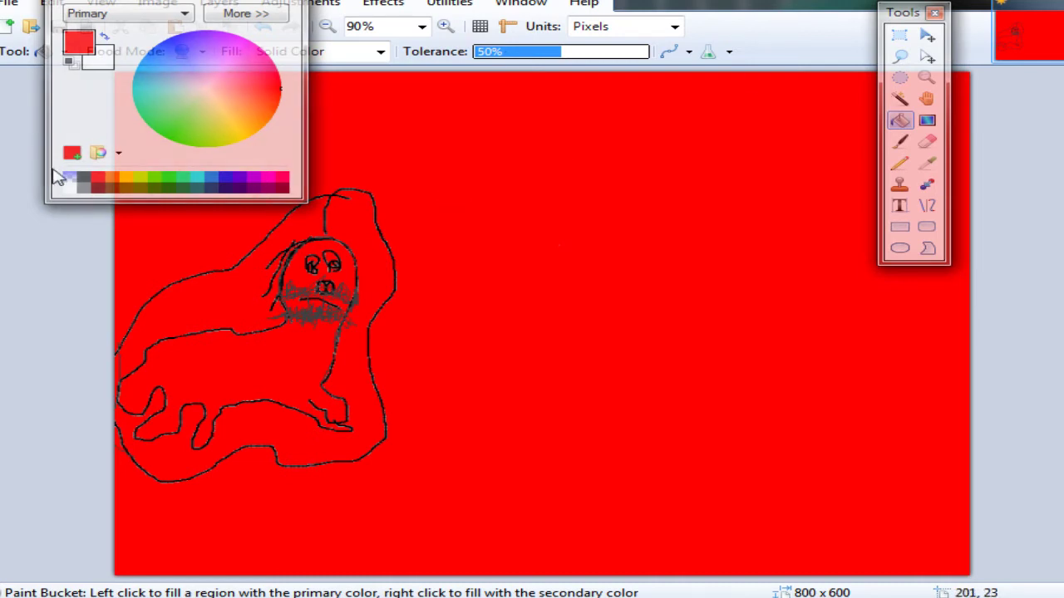
click(275, 177)
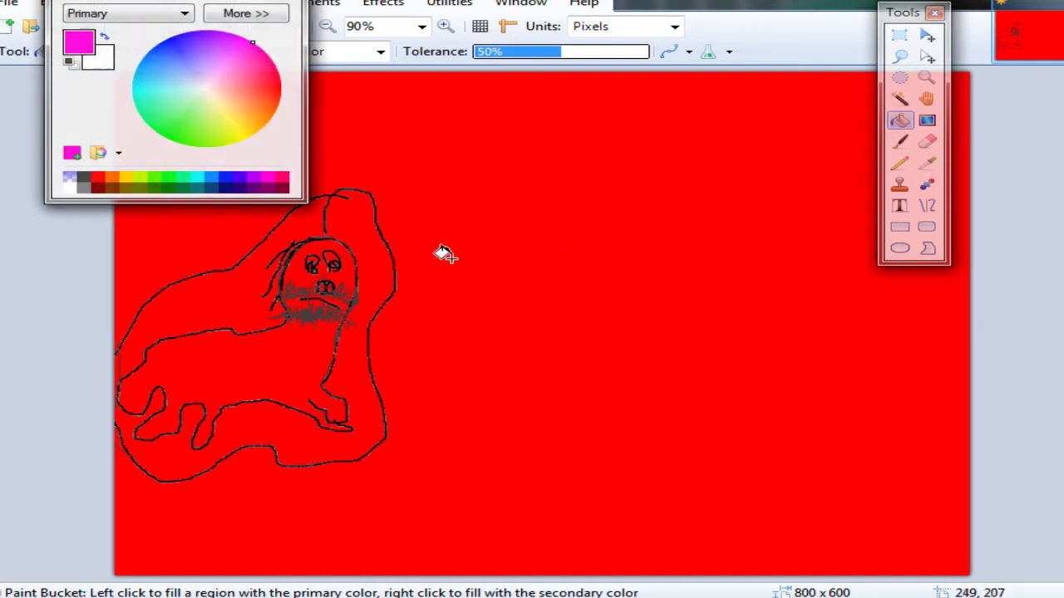
click(425, 267)
click(425, 268)
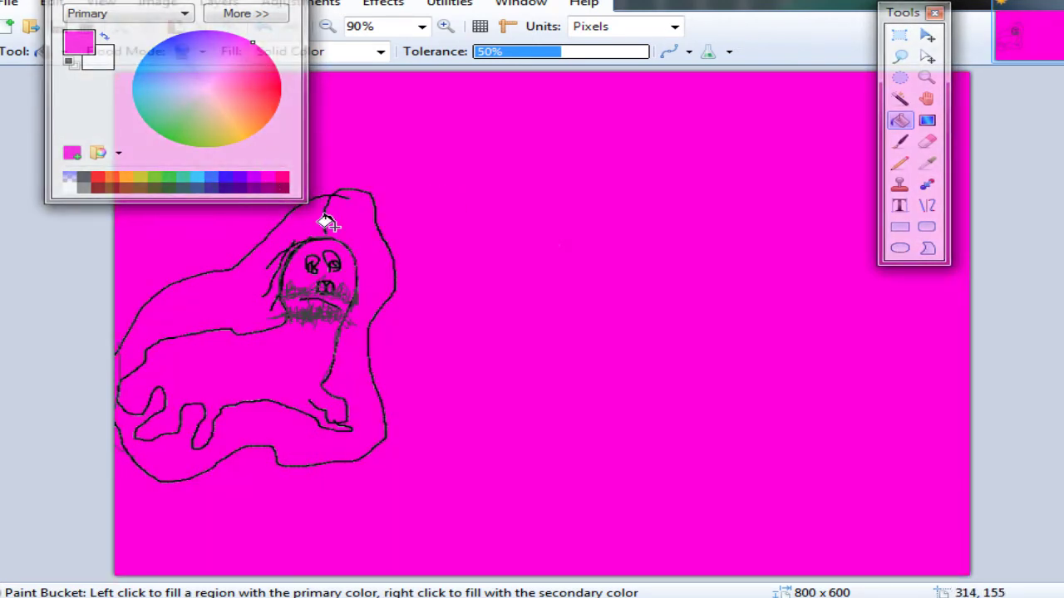
Step: Flood-fill the canvas background with purple
click(255, 177)
click(644, 252)
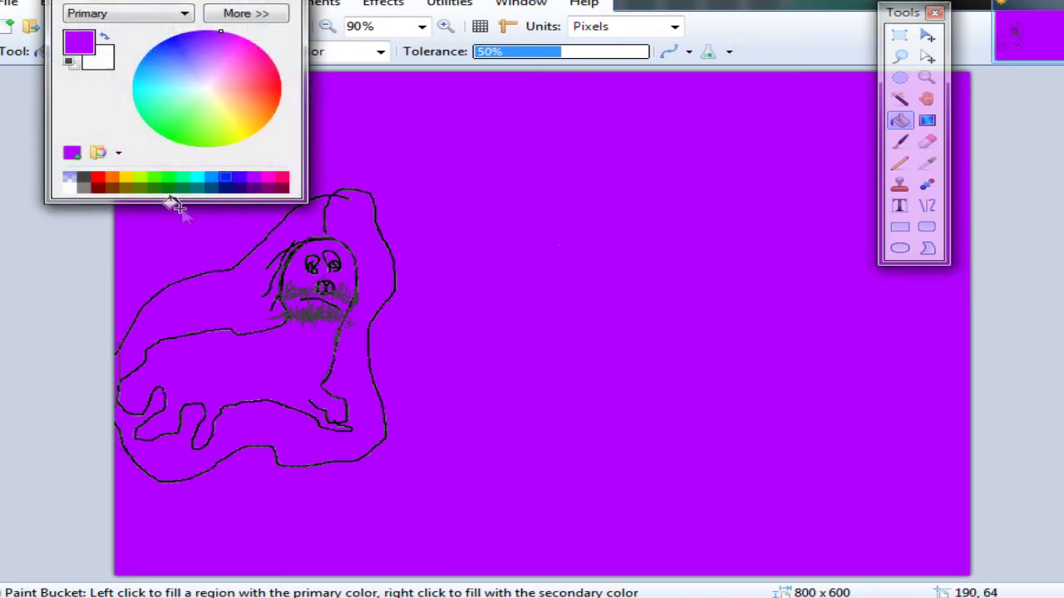
Step: Recolor the canvas background with a bright green fill followed by a golden yellow fill
click(184, 179)
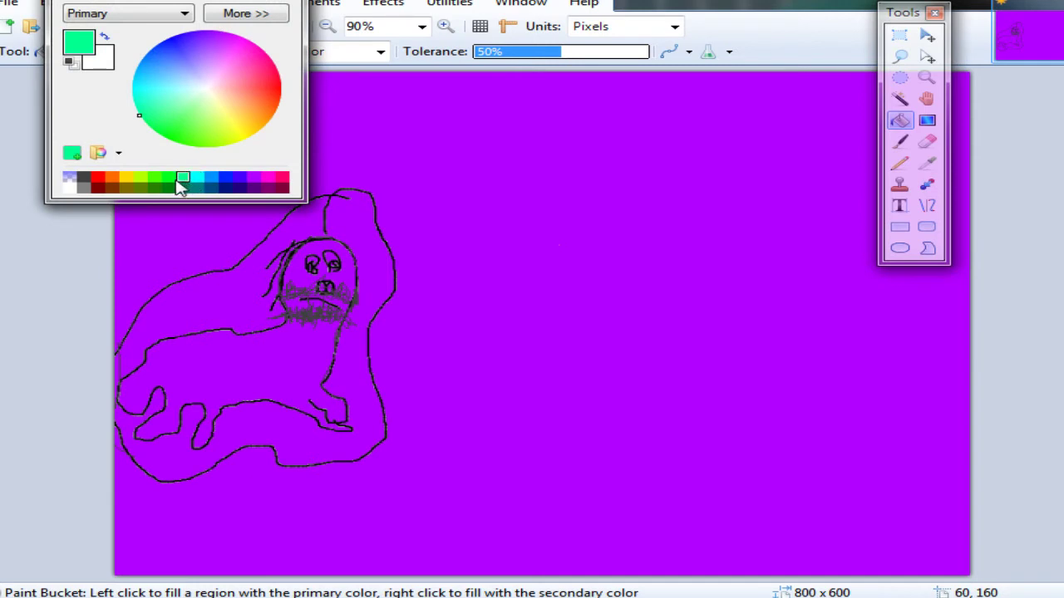
click(169, 179)
click(489, 216)
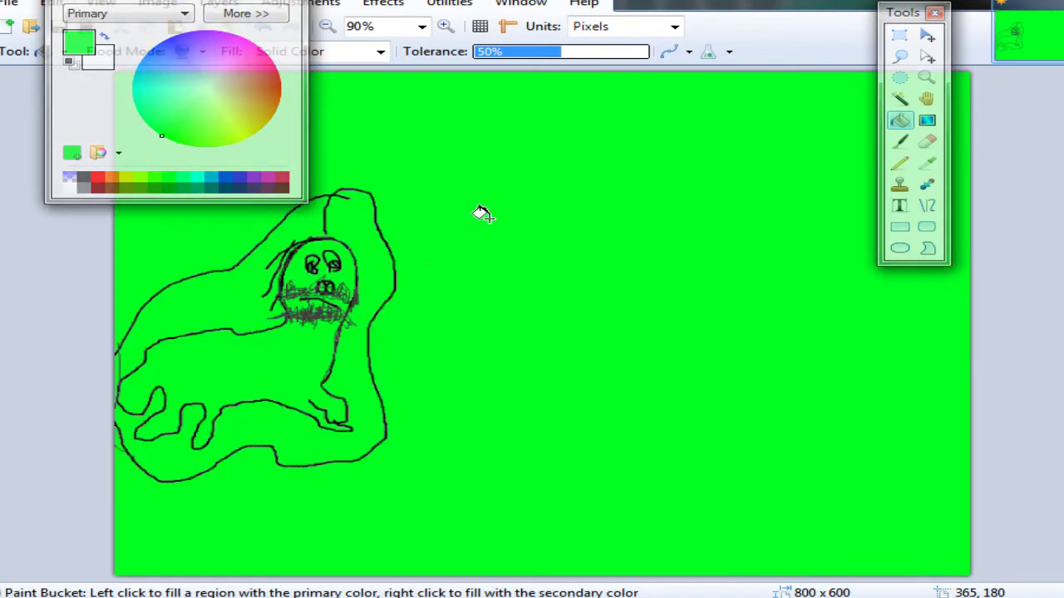
click(125, 181)
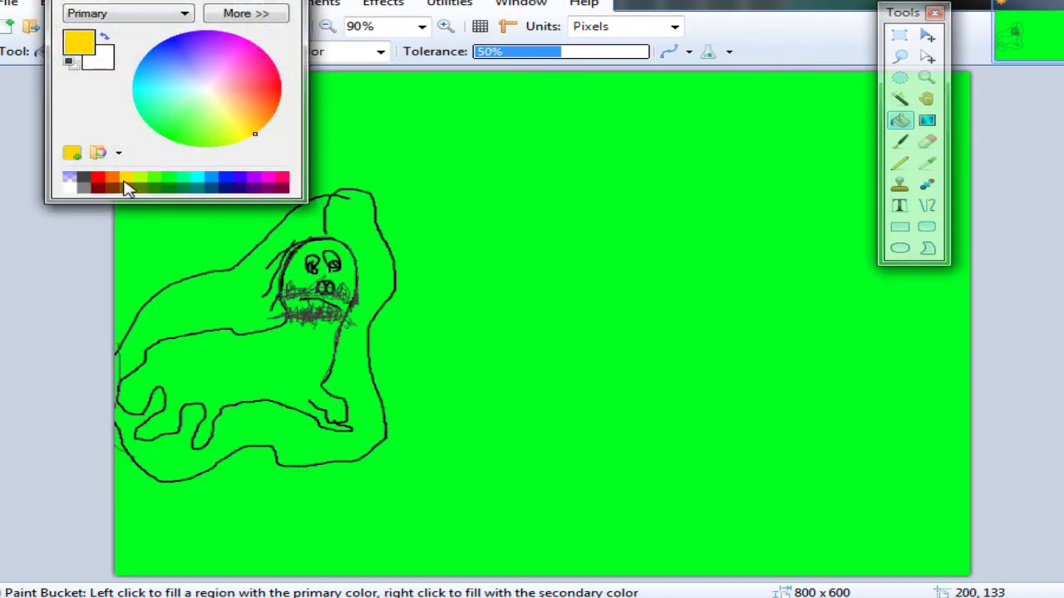
click(506, 221)
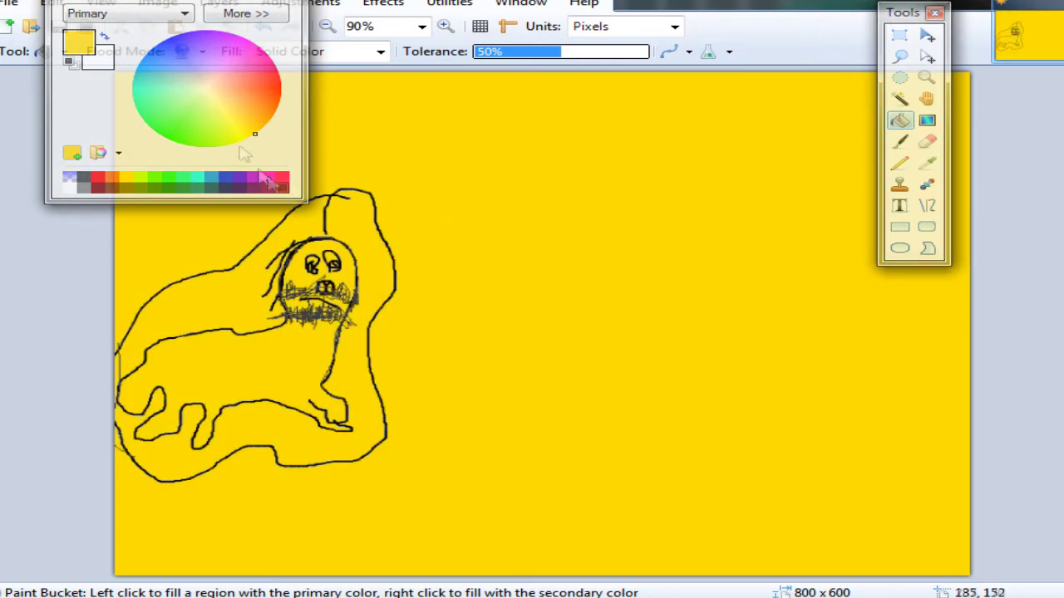
Step: Scribble over the figure's mustache and beard with the Pencil, setting the primary color to black (hex 000000)
click(900, 163)
click(83, 188)
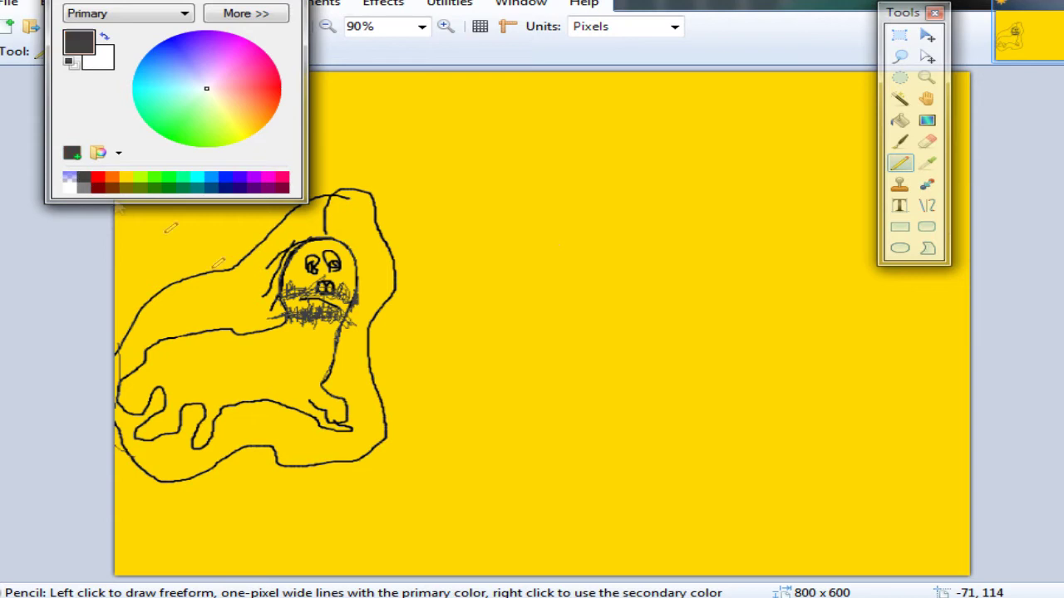
mouse_move(340, 291)
mouse_down()
mouse_move(318, 344)
mouse_move(315, 311)
mouse_up()
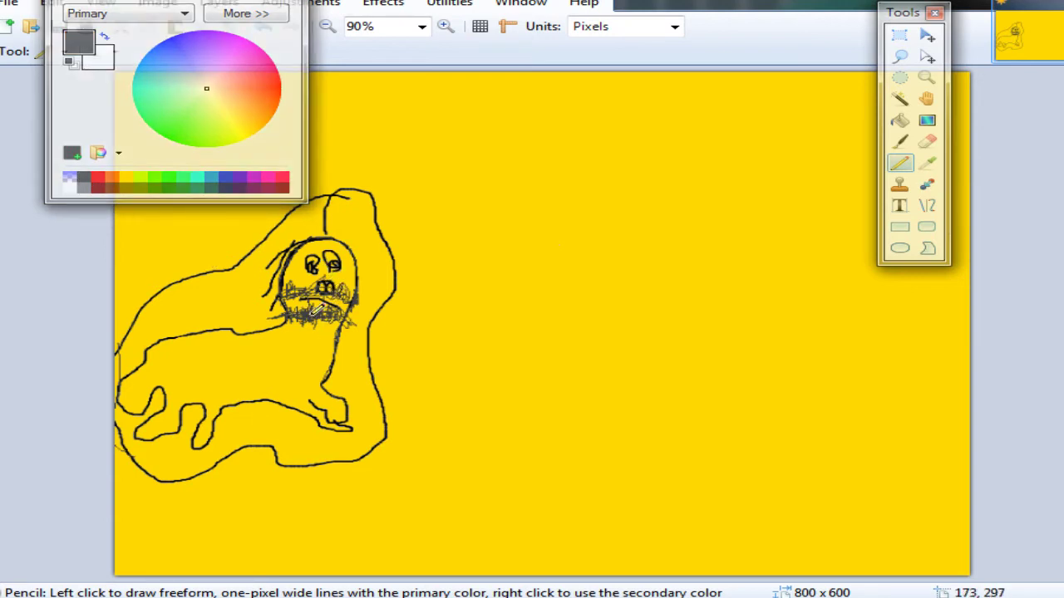
click(256, 17)
drag(362, 180, 329, 181)
drag(337, 266, 326, 282)
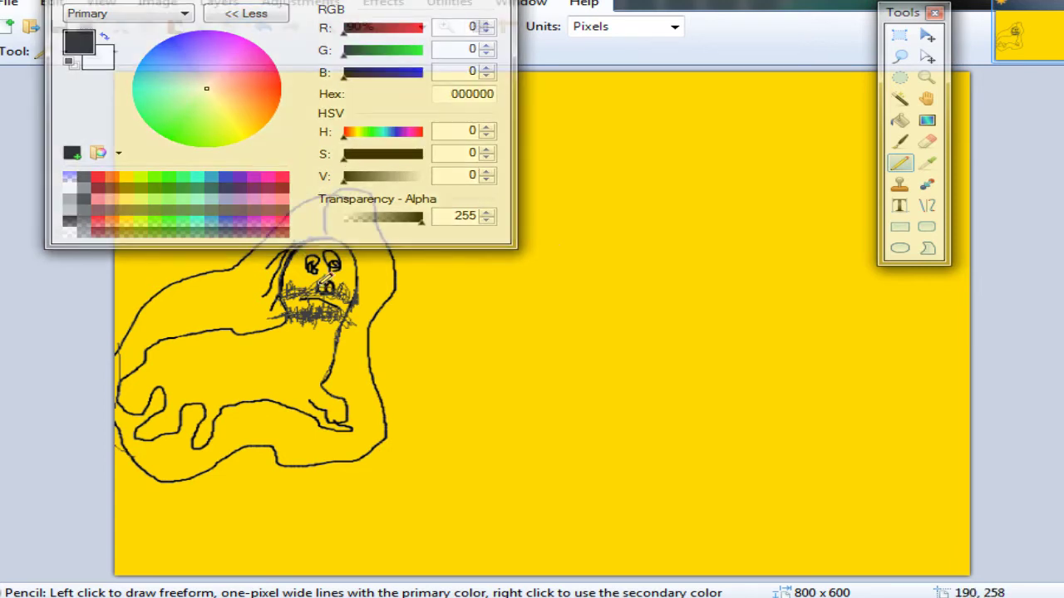
mouse_move(345, 293)
mouse_down()
mouse_move(296, 298)
mouse_move(294, 280)
mouse_move(309, 286)
mouse_move(304, 314)
mouse_move(342, 321)
mouse_move(301, 312)
mouse_move(305, 320)
mouse_move(316, 315)
mouse_move(319, 325)
mouse_move(332, 309)
mouse_up()
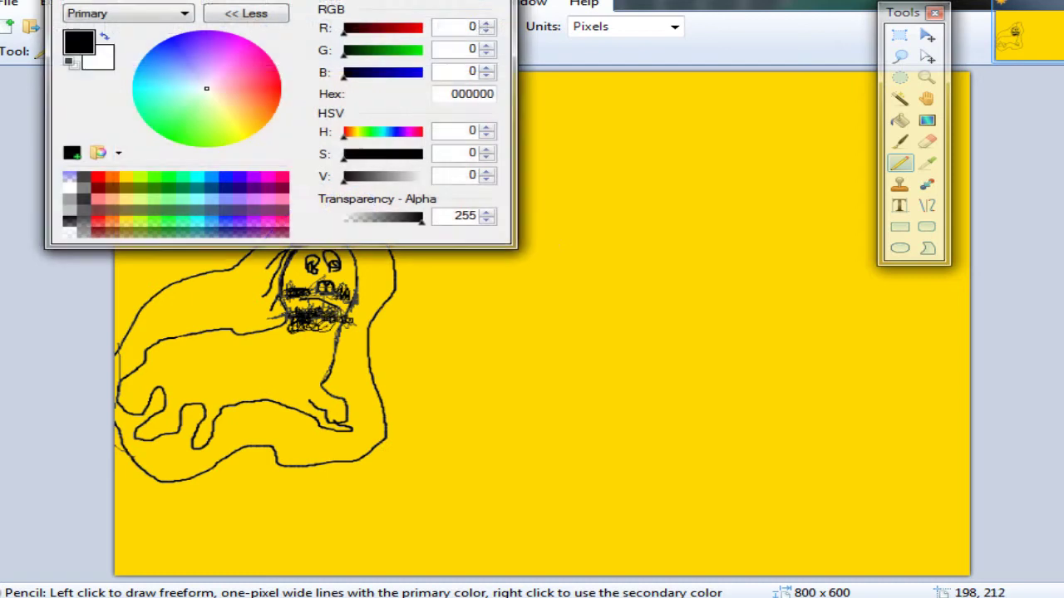
Step: Move the color palette off the drawing and sketch a face of two downward-pointing triangle eyes and a wide triangle mouth beside the figure
drag(275, 3, 947, 0)
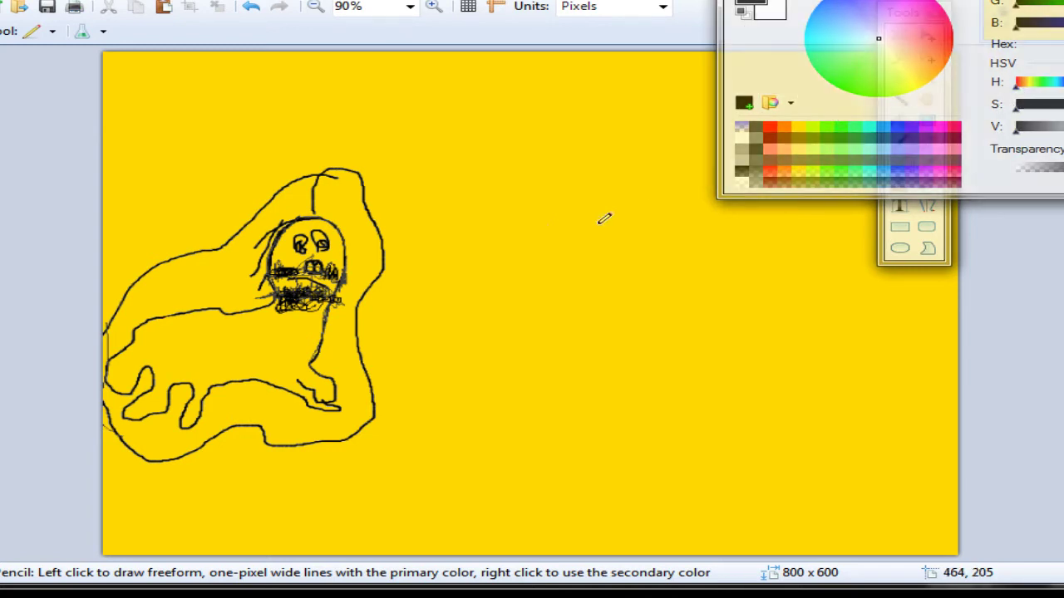
mouse_move(570, 221)
mouse_down()
mouse_move(623, 220)
mouse_move(572, 216)
mouse_move(587, 270)
mouse_up()
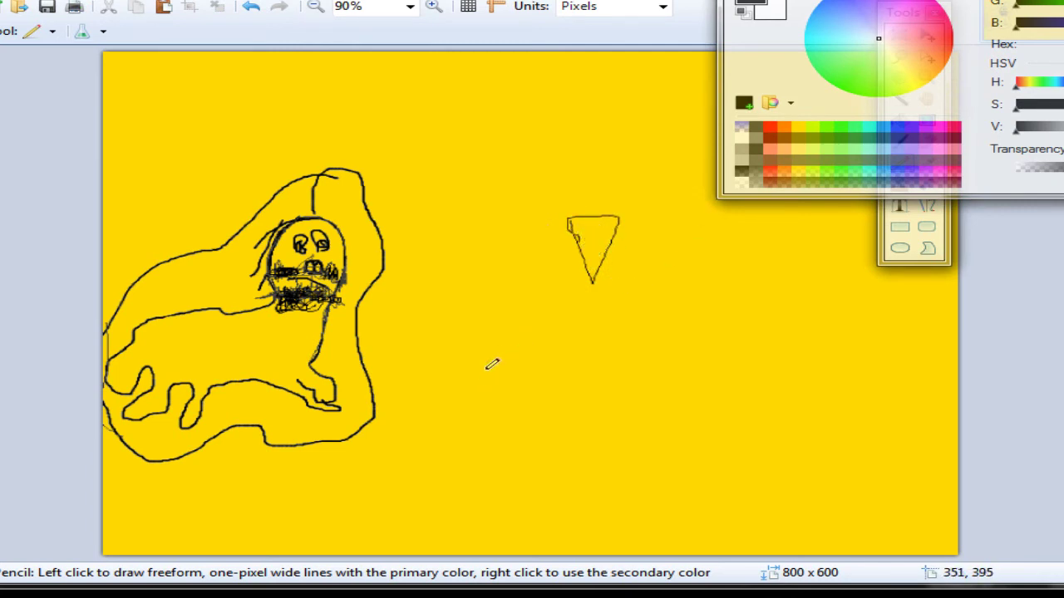
mouse_move(679, 217)
mouse_down()
mouse_move(708, 287)
mouse_move(736, 227)
mouse_move(730, 216)
mouse_move(680, 217)
mouse_up()
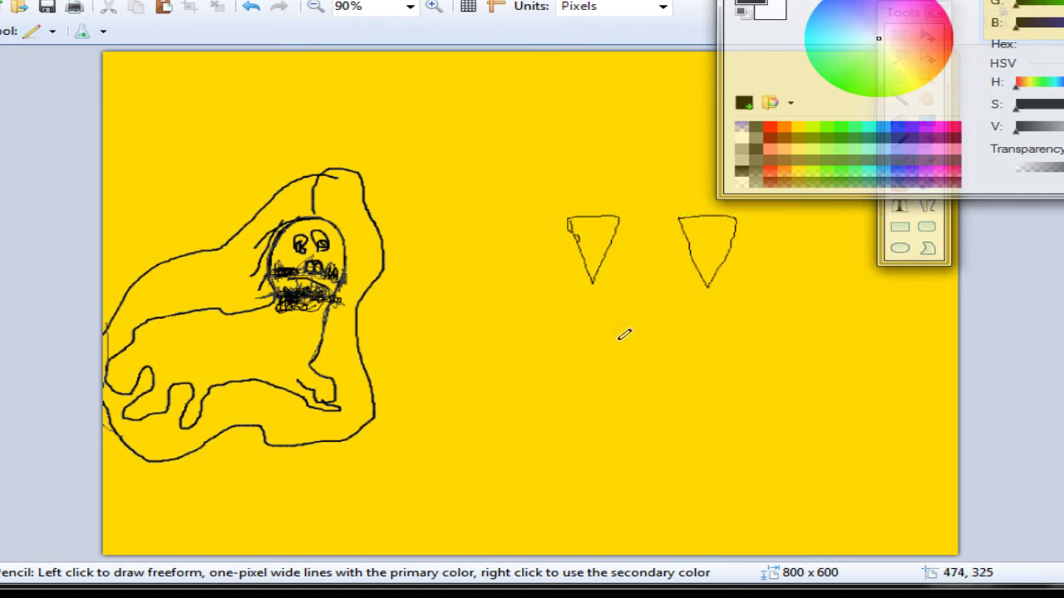
mouse_move(585, 417)
mouse_down()
mouse_move(636, 349)
mouse_move(660, 356)
mouse_move(714, 413)
mouse_move(575, 428)
mouse_move(574, 408)
mouse_move(593, 408)
mouse_move(632, 354)
mouse_up()
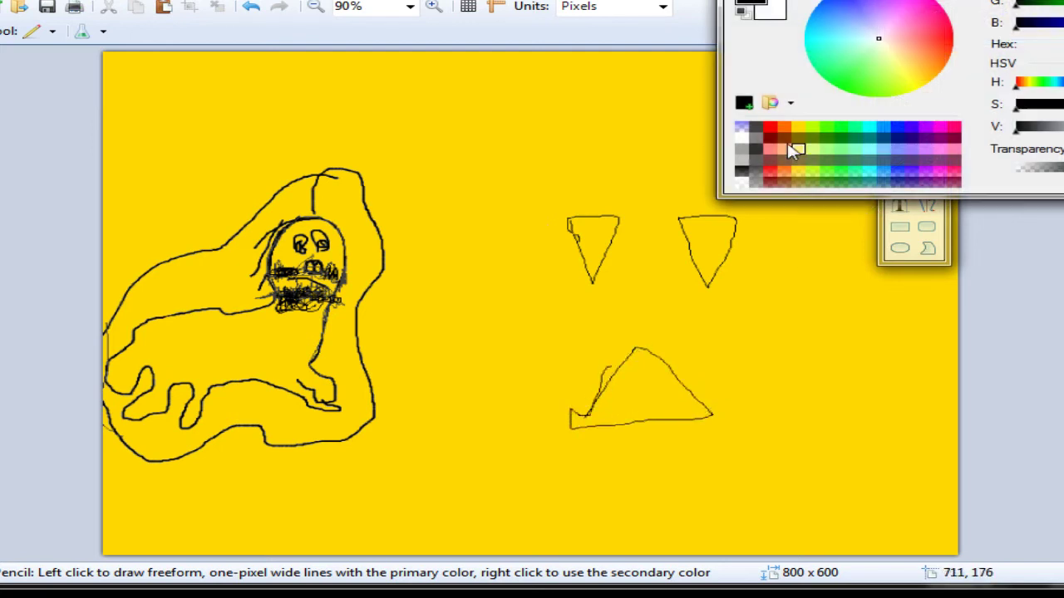
Step: Paint black blotches inside the two triangle eyes and a nose dot above the mouth using the Paintbrush at width 7
click(756, 128)
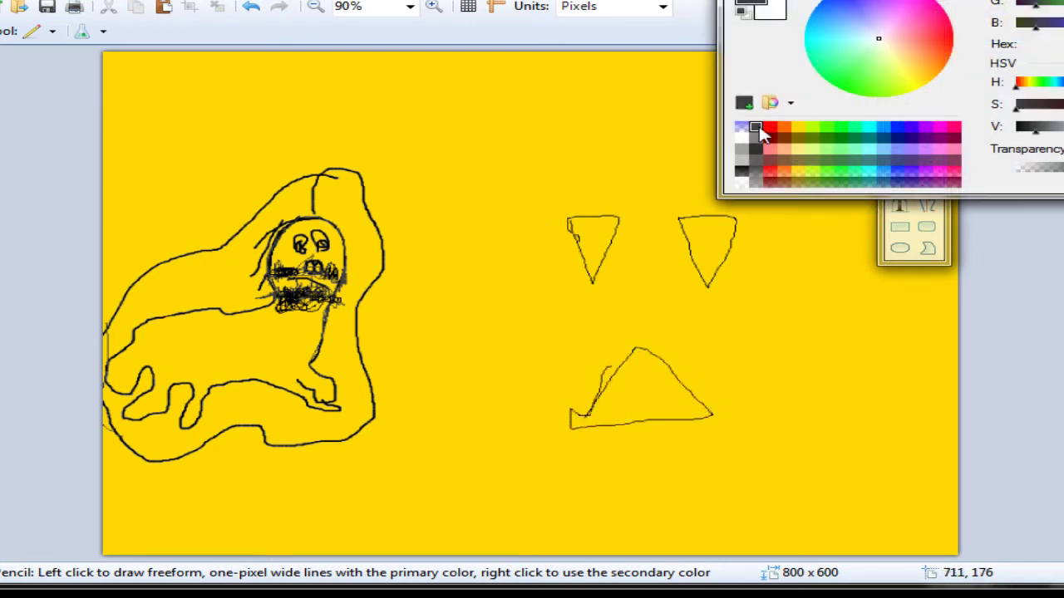
click(1035, 129)
drag(1020, 134, 1007, 132)
drag(1041, 133, 1009, 133)
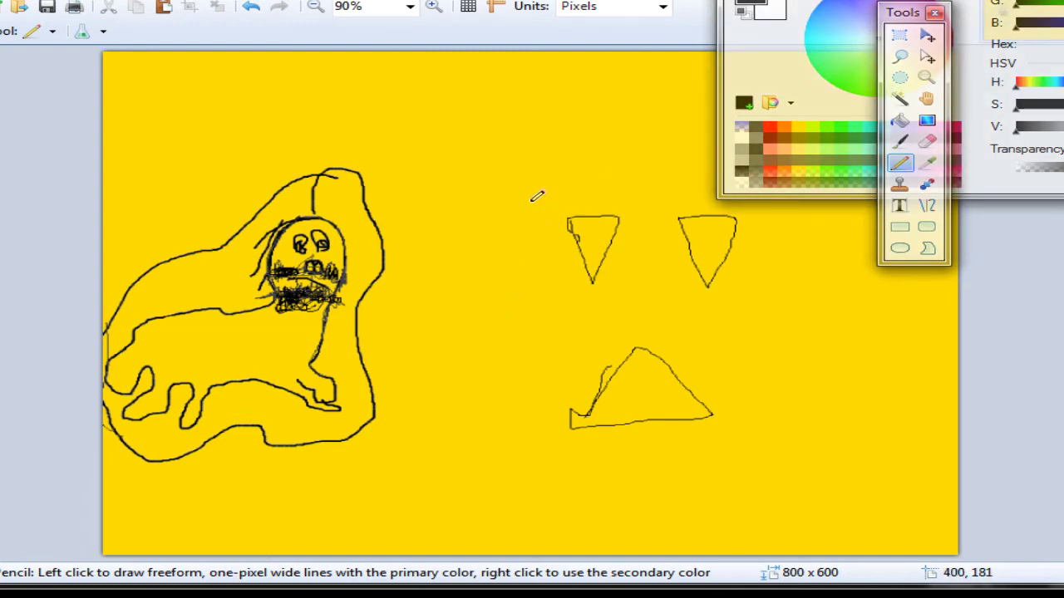
click(900, 142)
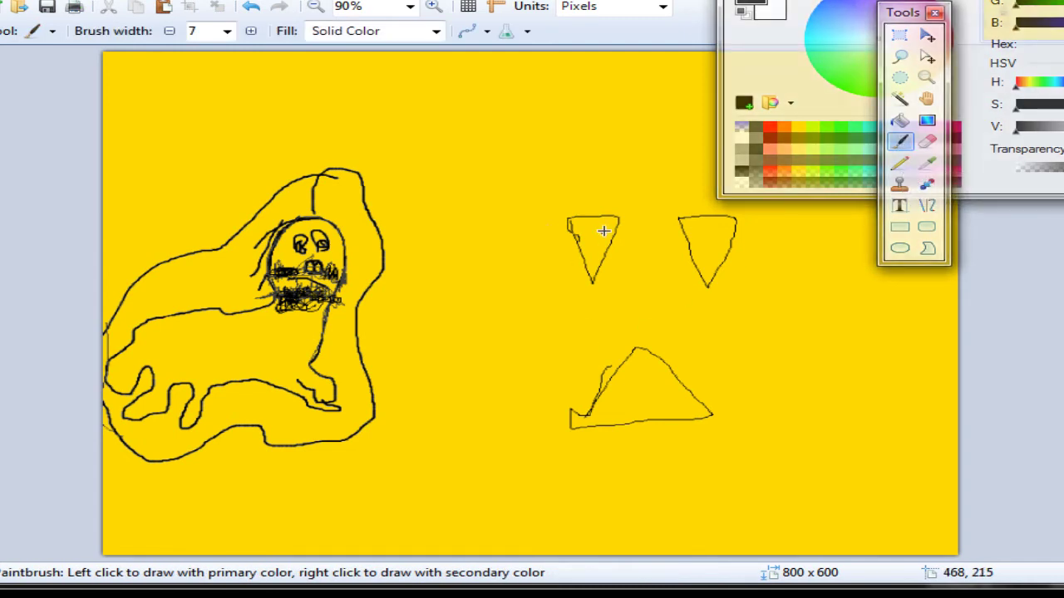
mouse_move(599, 225)
mouse_down()
mouse_move(612, 241)
mouse_move(583, 257)
mouse_move(593, 269)
mouse_move(595, 235)
mouse_move(601, 243)
mouse_up()
mouse_move(720, 218)
mouse_down()
mouse_move(735, 243)
mouse_move(712, 274)
mouse_move(705, 224)
mouse_move(694, 241)
mouse_up()
click(638, 312)
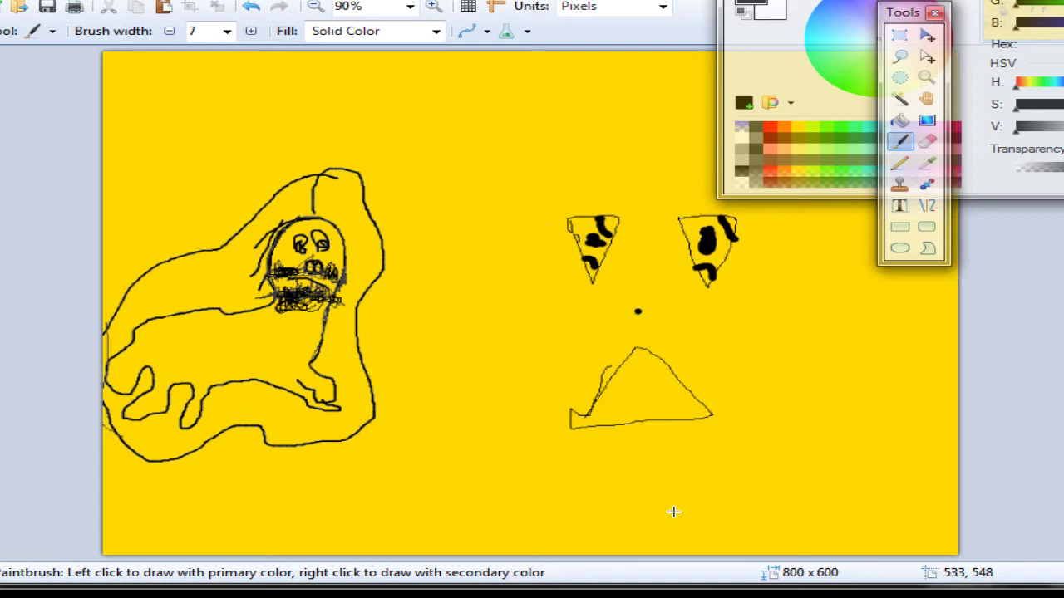
Step: Paint two thick black eyebrows above the triangle eyes and a pointed horn at the top of the figure's outer outline
drag(656, 200, 723, 182)
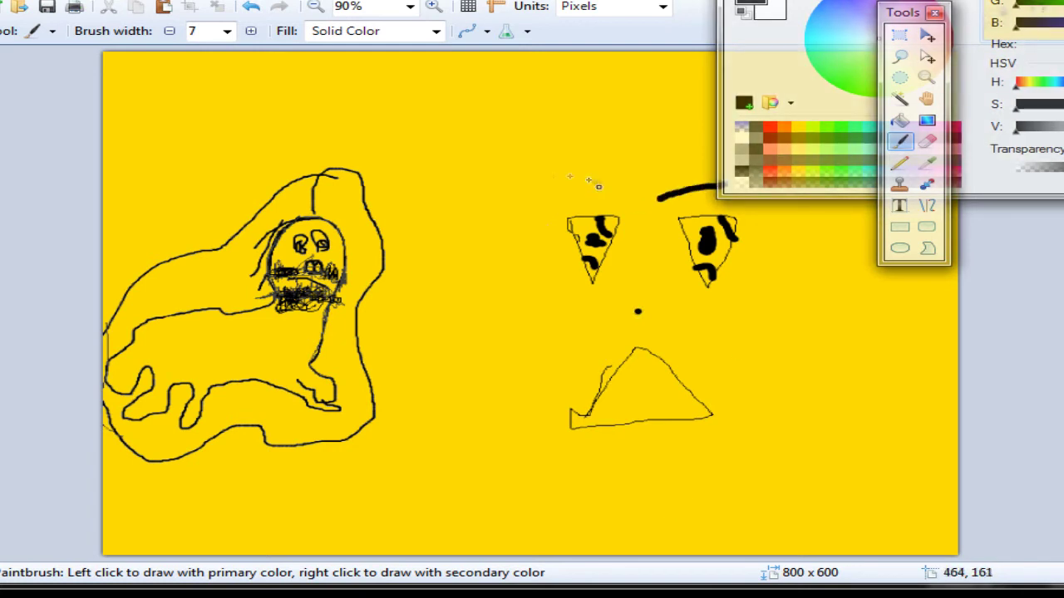
drag(600, 184, 523, 179)
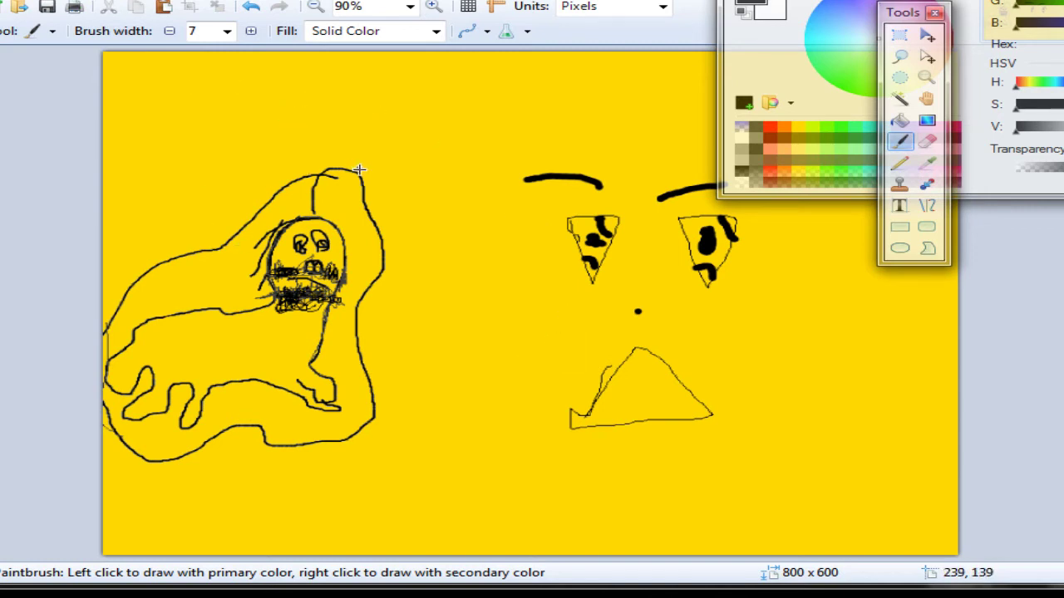
mouse_move(352, 171)
mouse_down()
mouse_move(390, 160)
mouse_move(359, 184)
mouse_up()
click(479, 158)
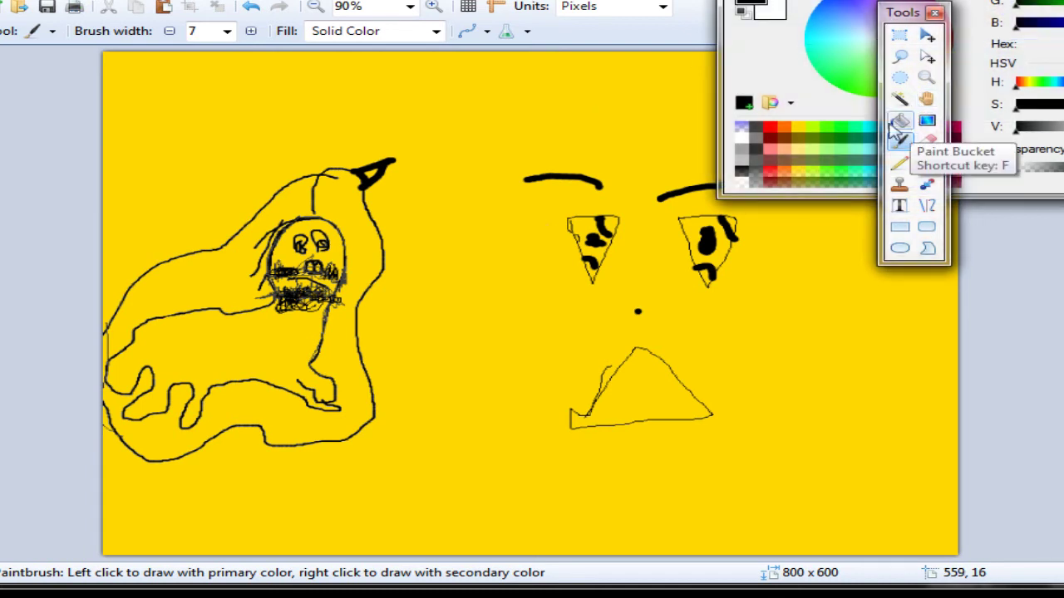
Step: Draw a spiral with a tail and a large balloon-shaped head outline with the Pencil on either side of the triangle-eyed face
click(907, 169)
mouse_move(803, 321)
mouse_down()
mouse_move(774, 348)
mouse_move(824, 333)
mouse_move(802, 290)
mouse_move(723, 320)
mouse_move(778, 389)
mouse_move(860, 370)
mouse_move(886, 287)
mouse_move(762, 271)
mouse_move(694, 313)
mouse_move(677, 357)
mouse_move(752, 413)
mouse_move(747, 467)
mouse_up()
mouse_move(438, 467)
mouse_down()
mouse_move(561, 164)
mouse_move(544, 384)
mouse_move(459, 476)
mouse_up()
Step: Draw two eyes with dot pupils and a small triangular mouth with teeth inside the balloon-shaped head
mouse_move(497, 249)
mouse_down()
mouse_move(490, 221)
mouse_move(523, 246)
mouse_move(571, 225)
mouse_up()
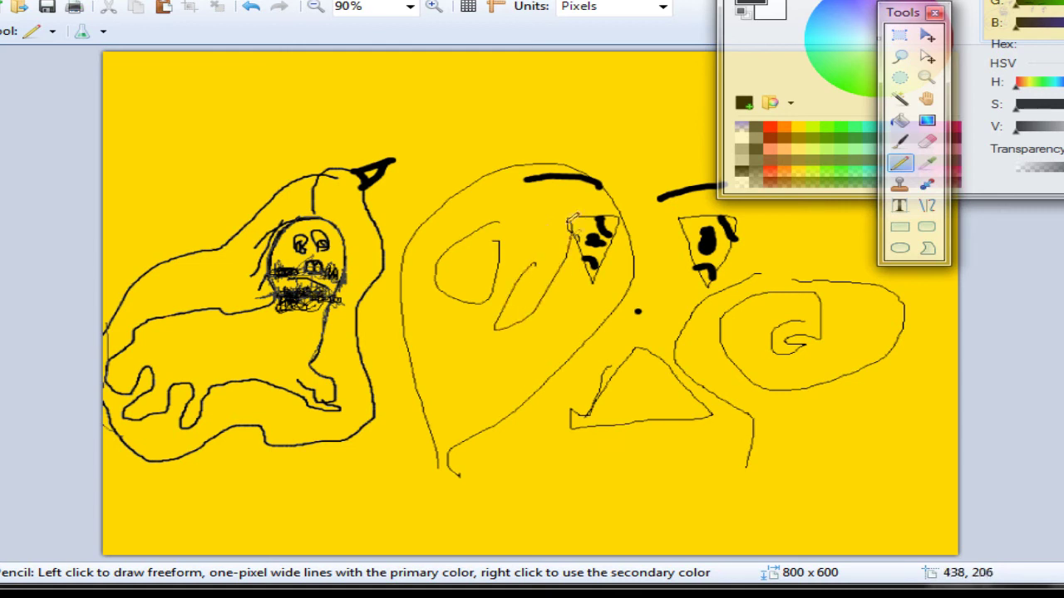
mouse_move(432, 359)
mouse_down()
mouse_move(484, 358)
mouse_move(444, 346)
mouse_up()
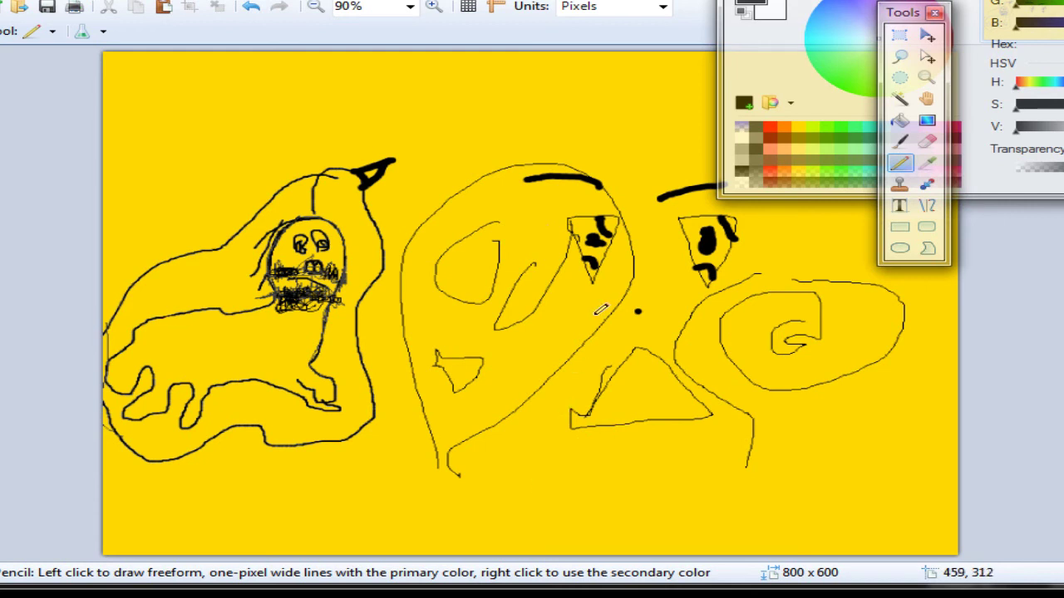
click(470, 268)
click(525, 292)
mouse_move(453, 356)
mouse_down()
mouse_move(467, 370)
mouse_move(482, 365)
mouse_move(450, 380)
mouse_move(461, 379)
mouse_up()
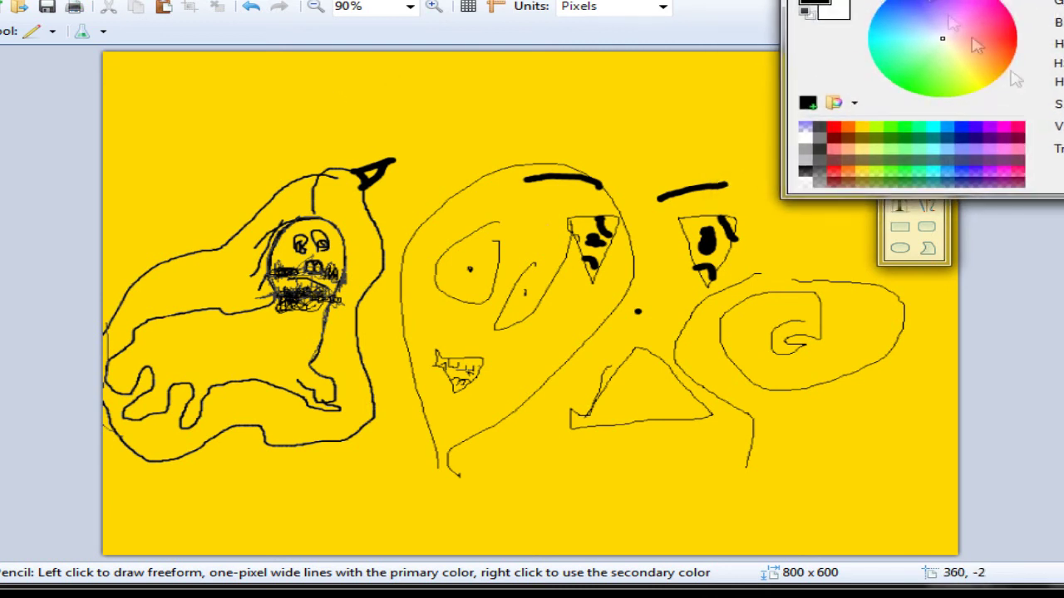
Step: Pick pink as the drawing color and draw a freehand Pencil line from above the triangle-eyed face to beside the four-legged figure
click(1017, 129)
mouse_move(658, 137)
mouse_down()
mouse_move(462, 124)
mouse_move(405, 221)
mouse_move(383, 293)
mouse_move(368, 454)
mouse_up()
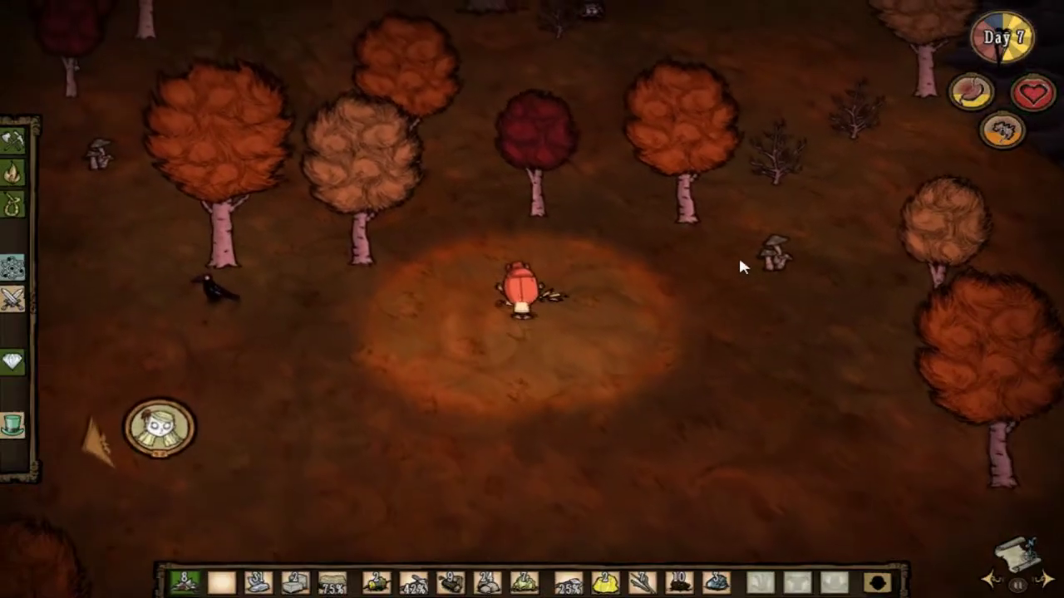
Step: Switch to the Don't Starve Together game, walk the character through the forest, and eat four petals from the inventory
key(s)
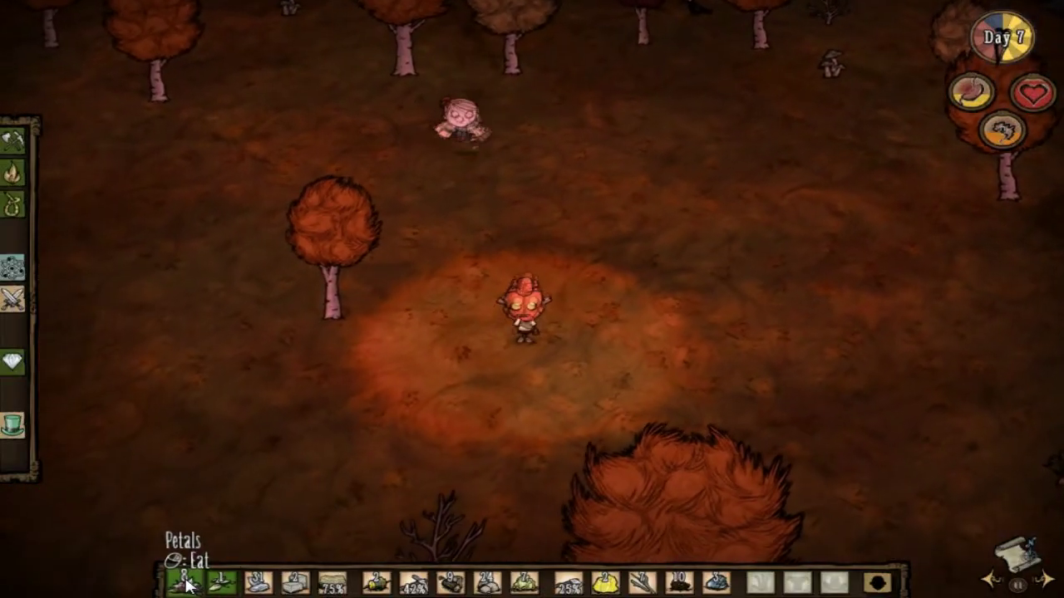
right_click(186, 585)
right_click(188, 583)
right_click(190, 583)
right_click(190, 582)
click(249, 536)
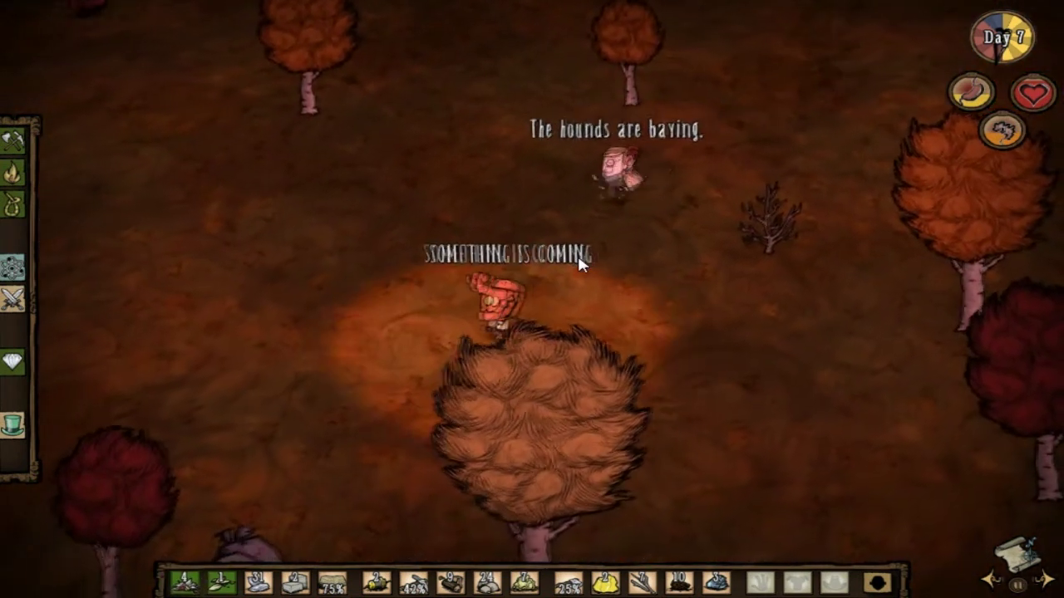
mouse_move(983, 114)
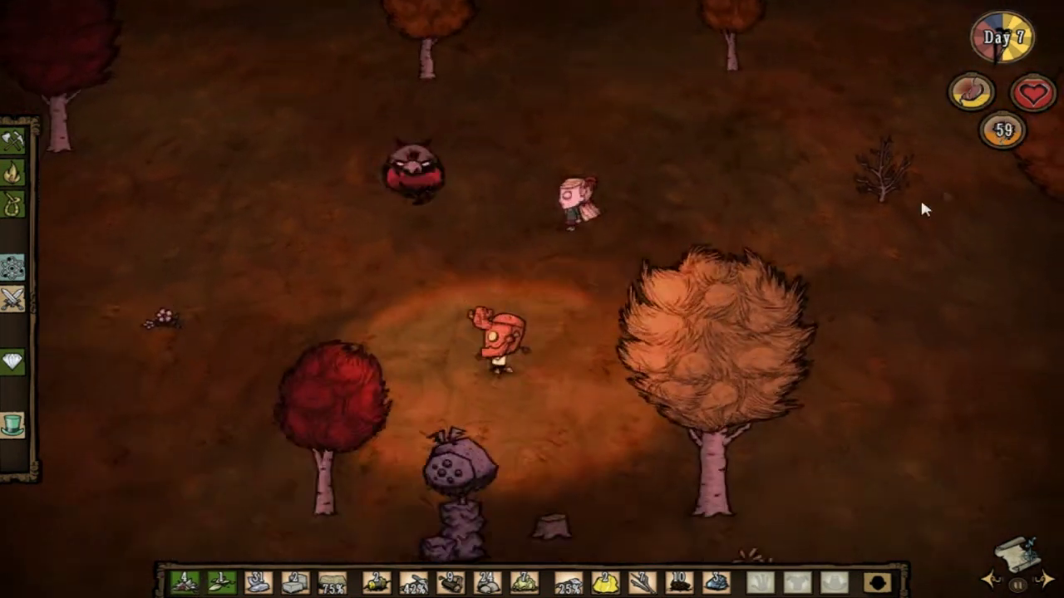